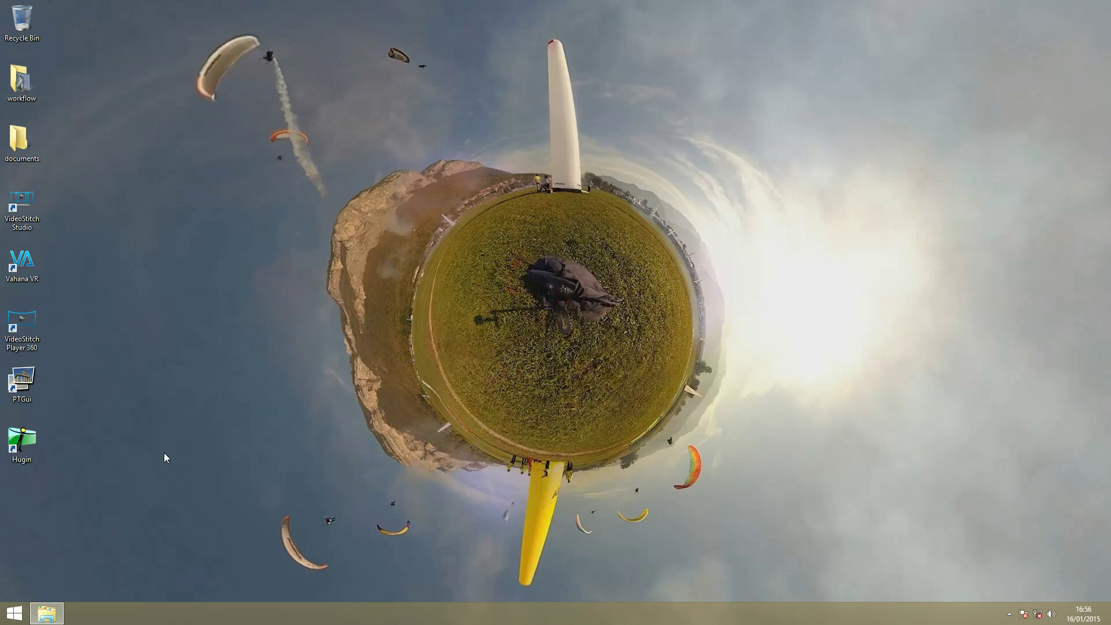
Step: Launch VideoStitch Studio to an empty project, then dismiss the File menu without choosing anything
double_click(8, 227)
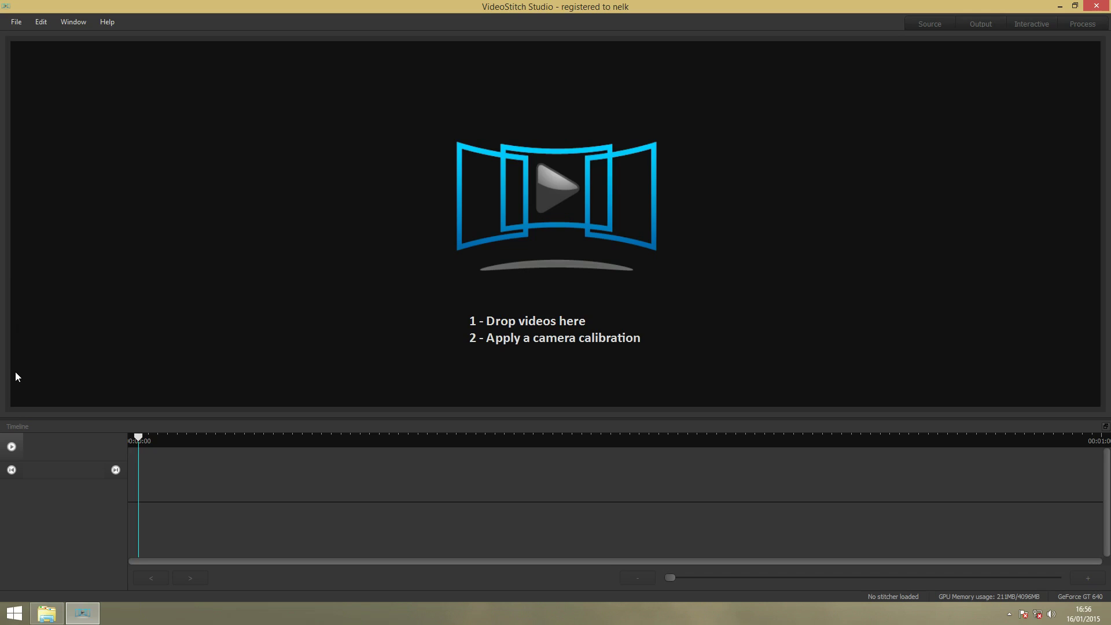
left_click(16, 22)
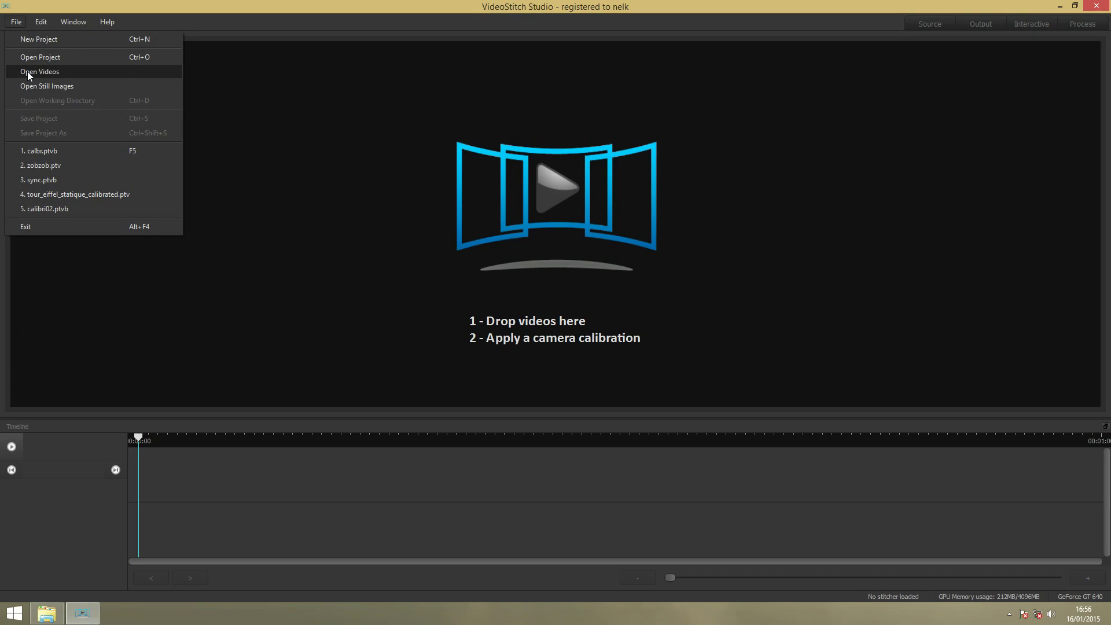
left_click(64, 417)
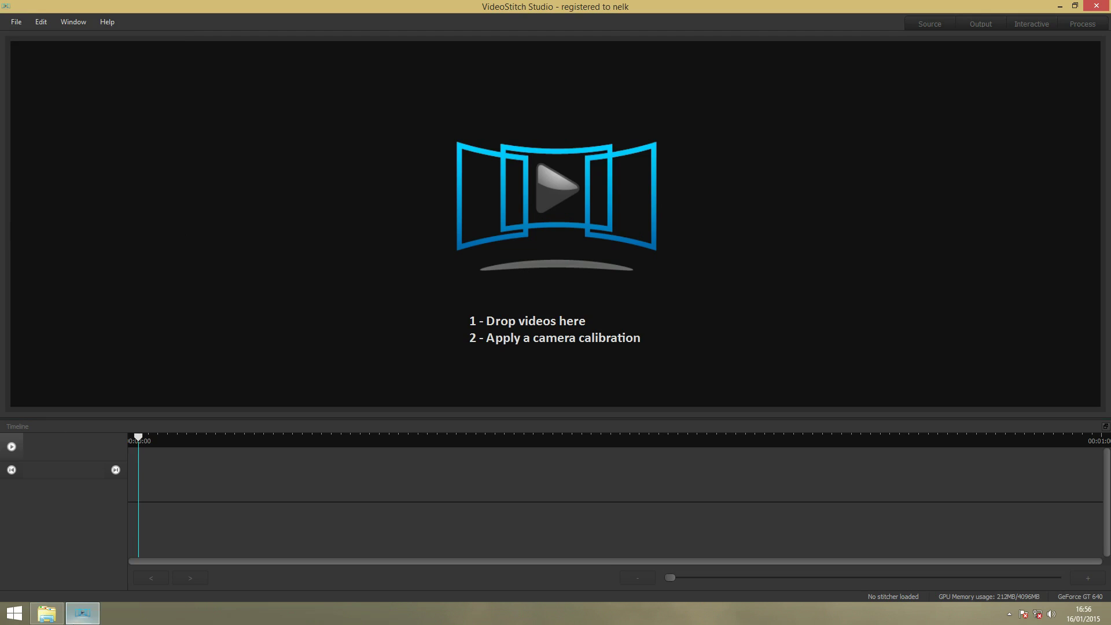
Step: Drag the six cam videos from the workflow folder into VideoStitch Studio as 1280x960, 60 fps inputs
left_click(47, 614)
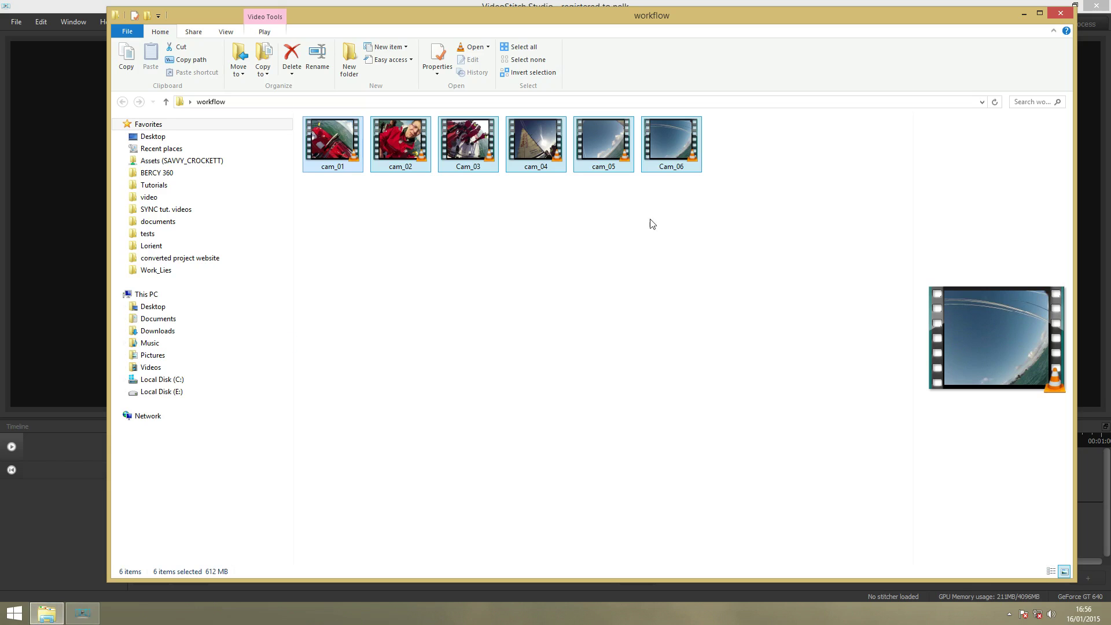
left_click_drag(540, 18, 647, 23)
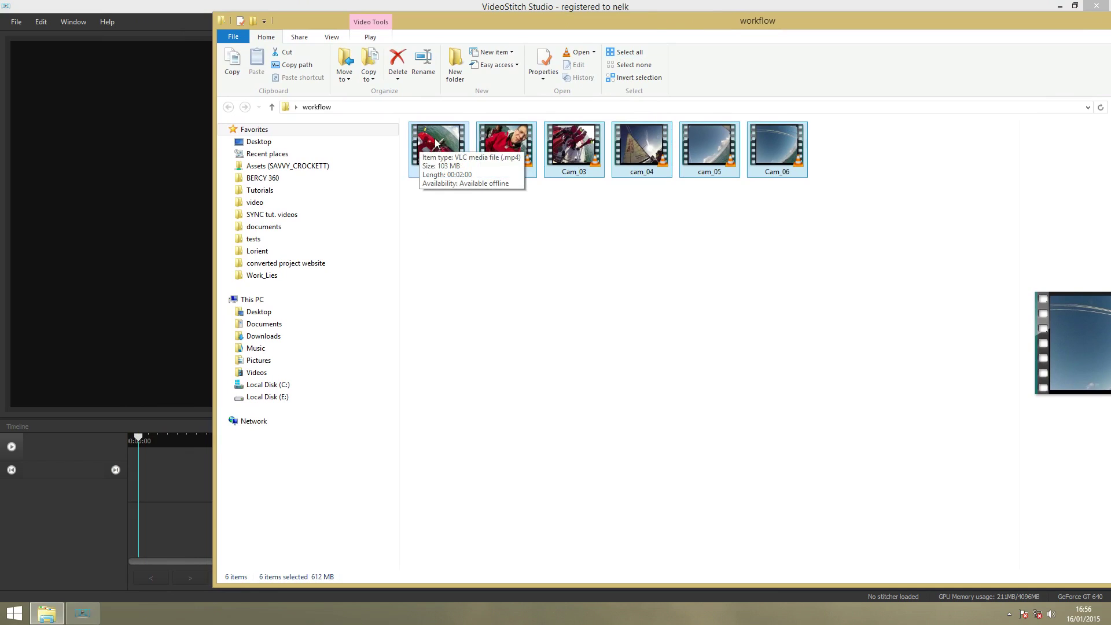
left_click_drag(435, 143, 67, 286)
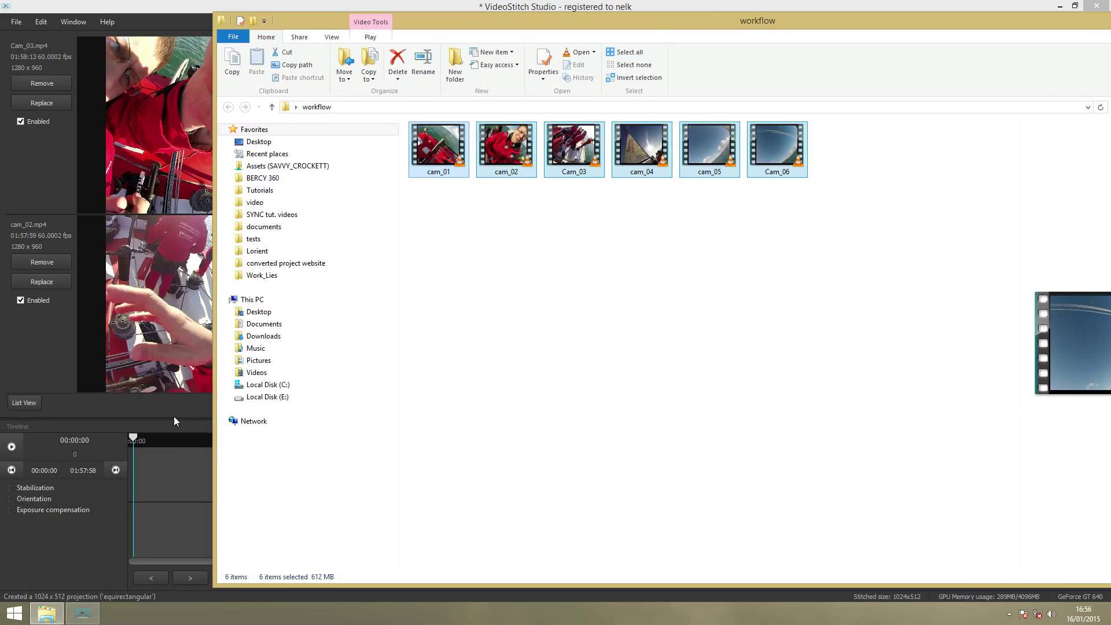
left_click(176, 404)
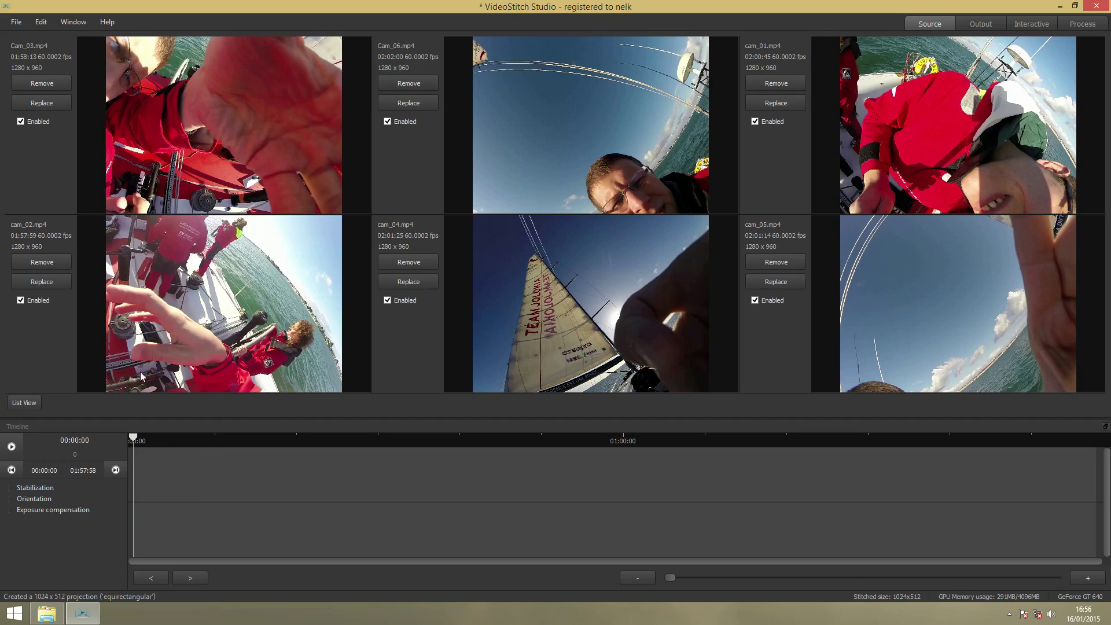
left_click(16, 22)
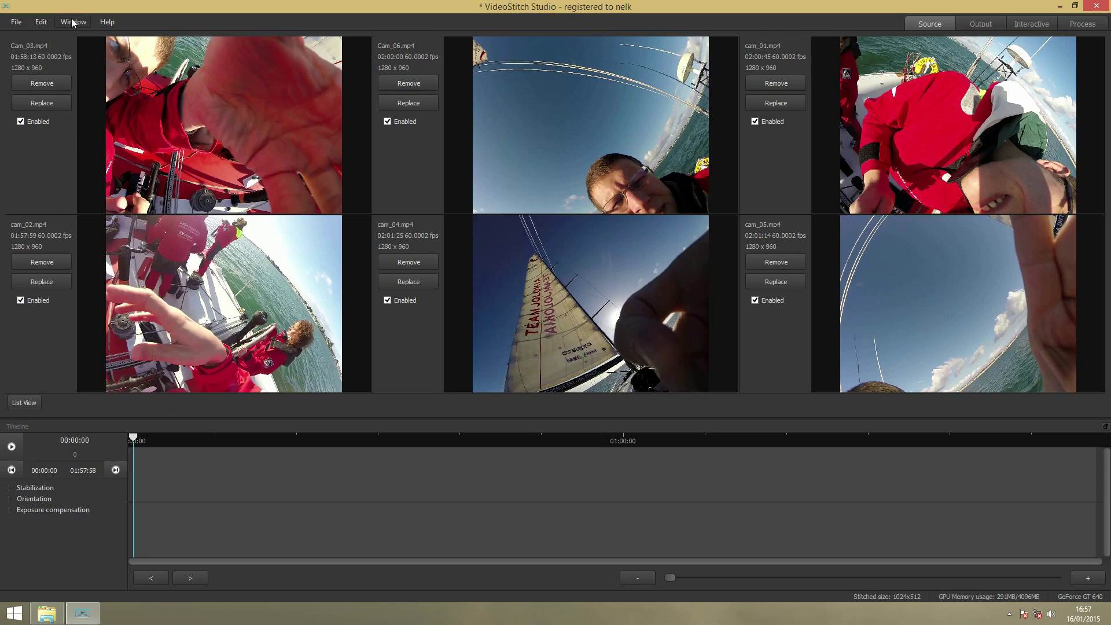
Step: Show the Synchronization panel with all six clips and play the preview to 00:20:00
left_click(73, 22)
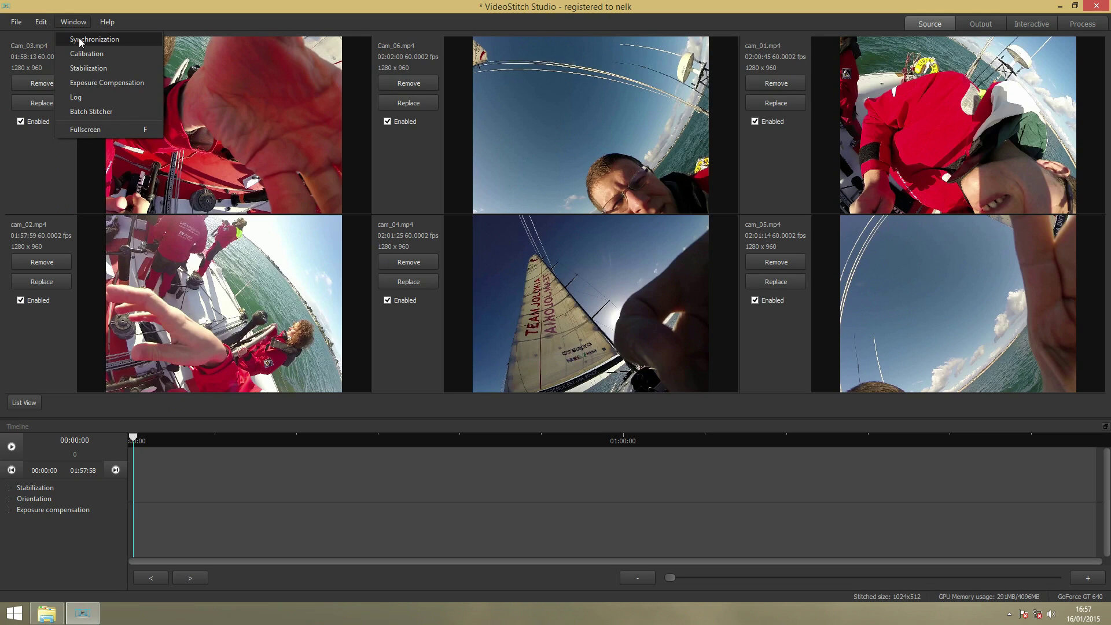
left_click(81, 40)
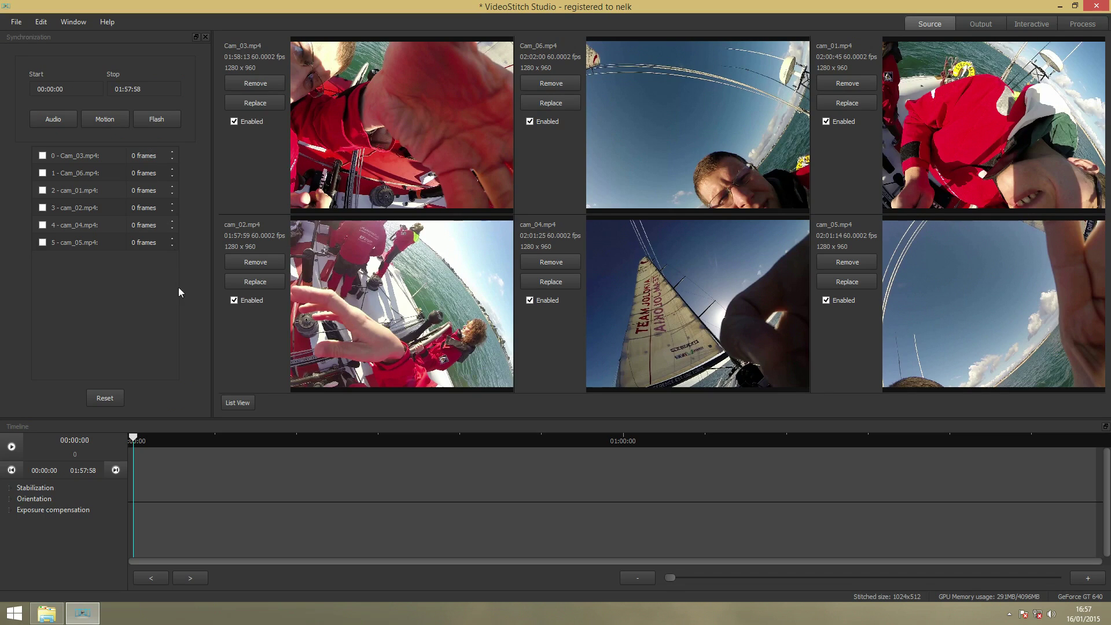
left_click(155, 438)
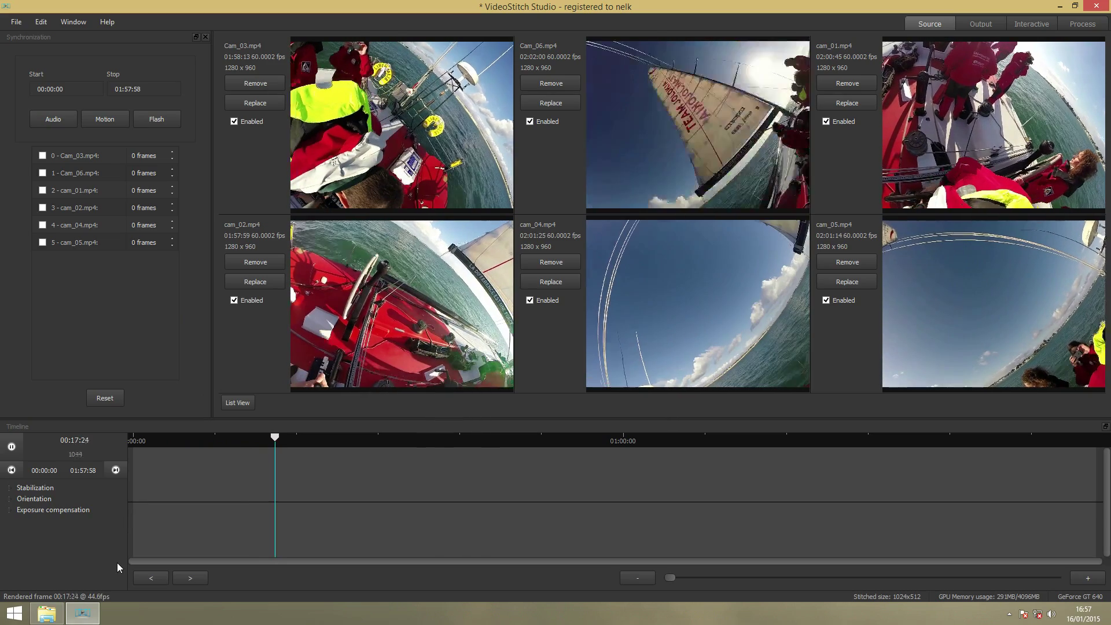
Step: End the range at 00:20:00 and motion-sync, giving offsets 327, 9, 105, 205 and 114 frames
left_click(115, 470)
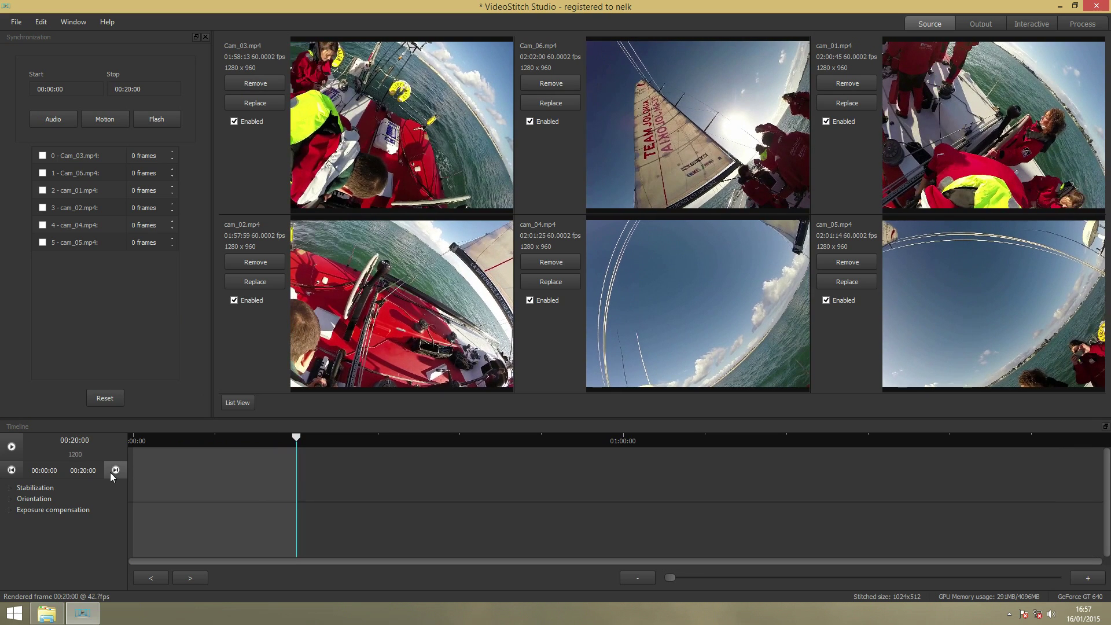
left_click(102, 126)
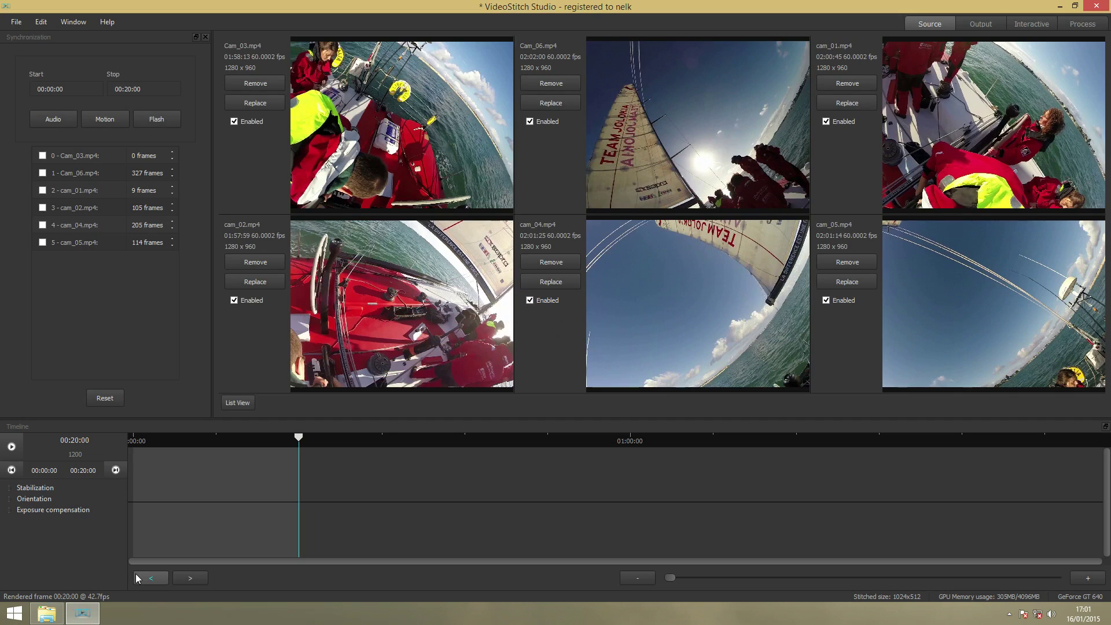
Step: Save the project as synchronization.ptv with the Project(*.ptv) file type
left_click(16, 21)
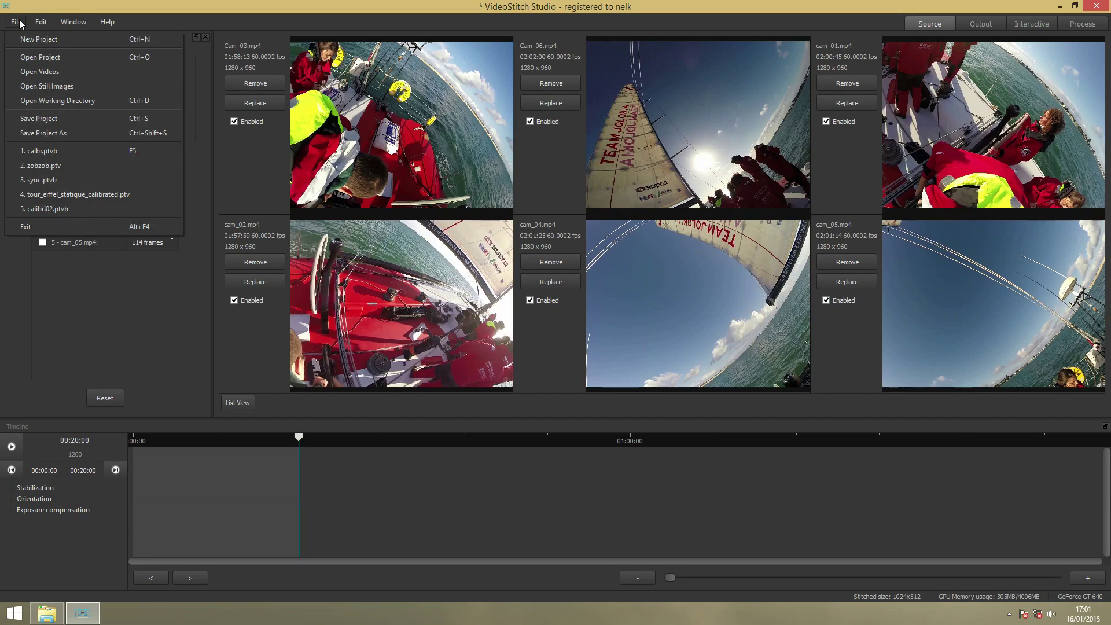
left_click(56, 134)
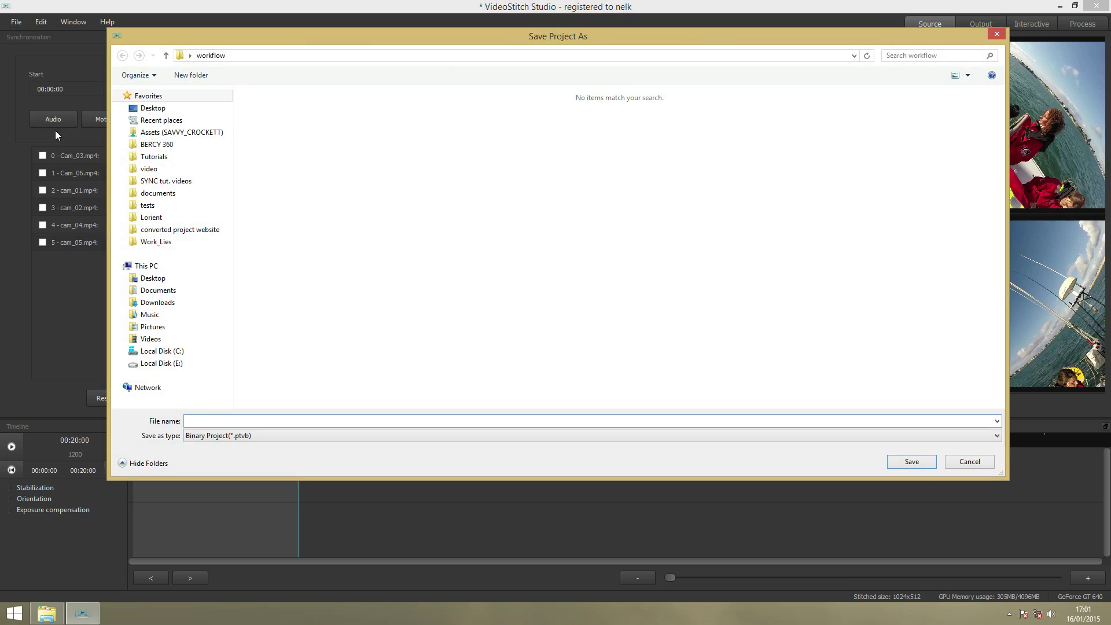
type("synchronization")
left_click(250, 438)
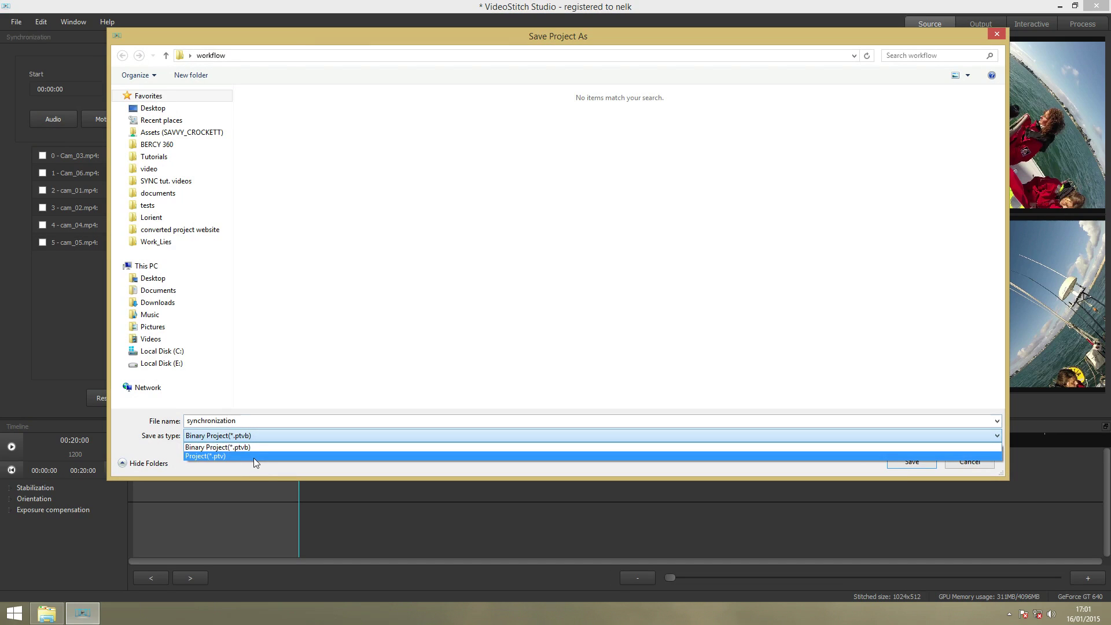
left_click(249, 460)
left_click(899, 467)
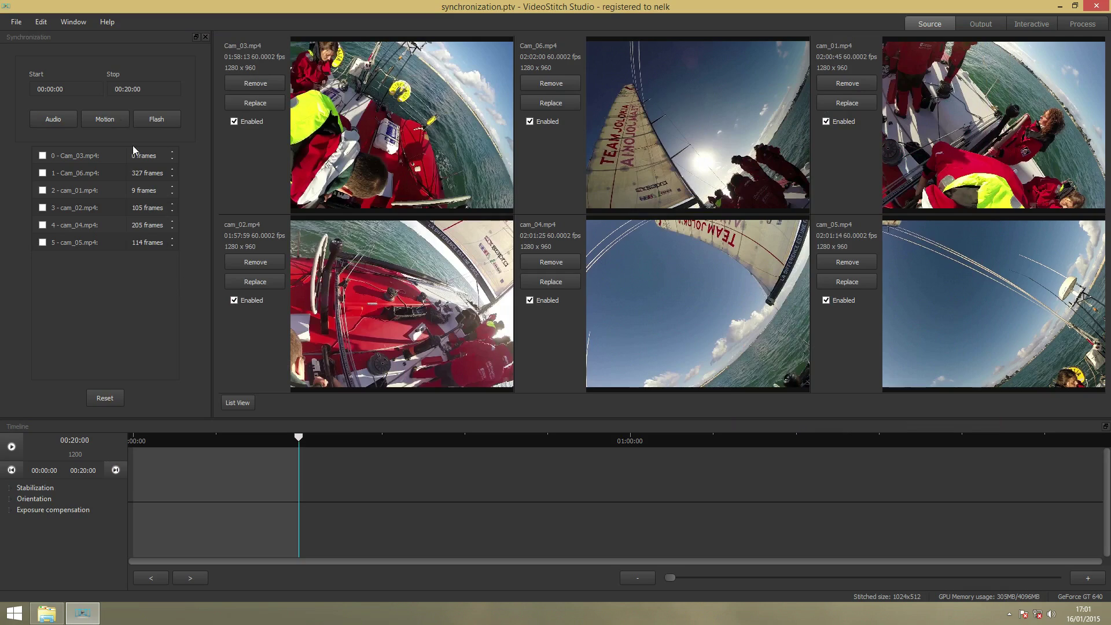
Step: Show the Calibration panel, check the from-file options, and return to Automatic calibration (Fullframe fisheye, 120 HFOV)
left_click(73, 22)
left_click(84, 54)
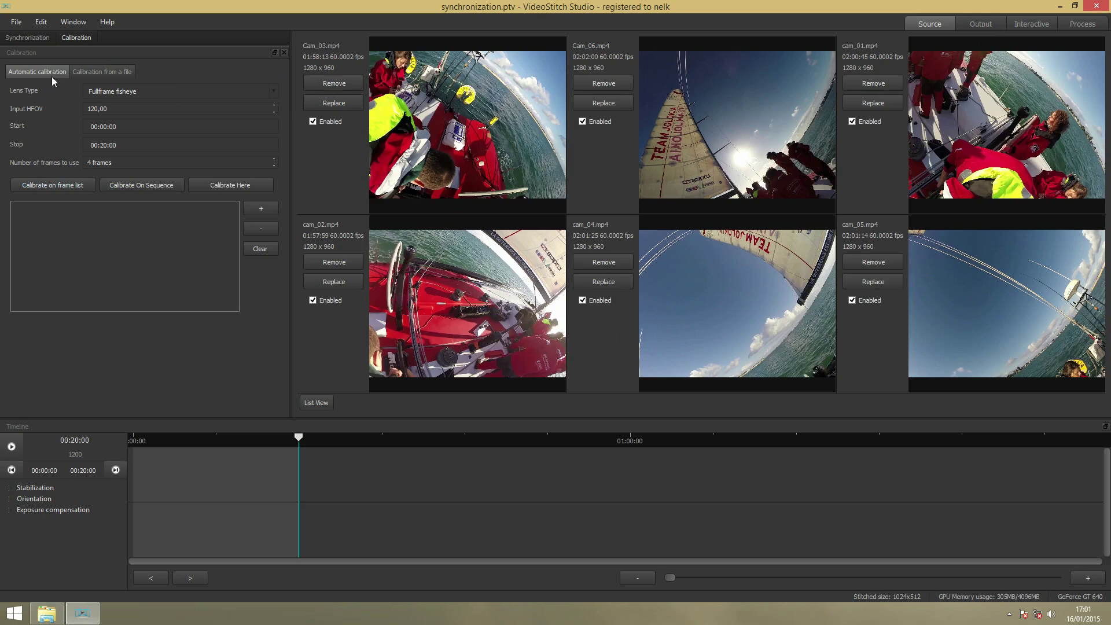
left_click(103, 73)
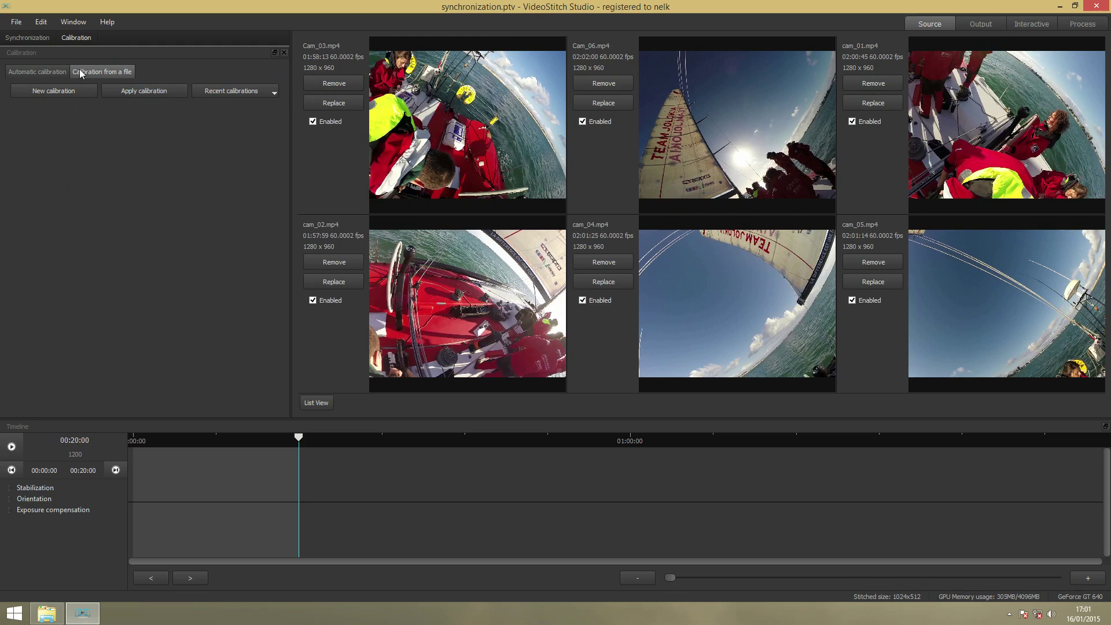
left_click(51, 71)
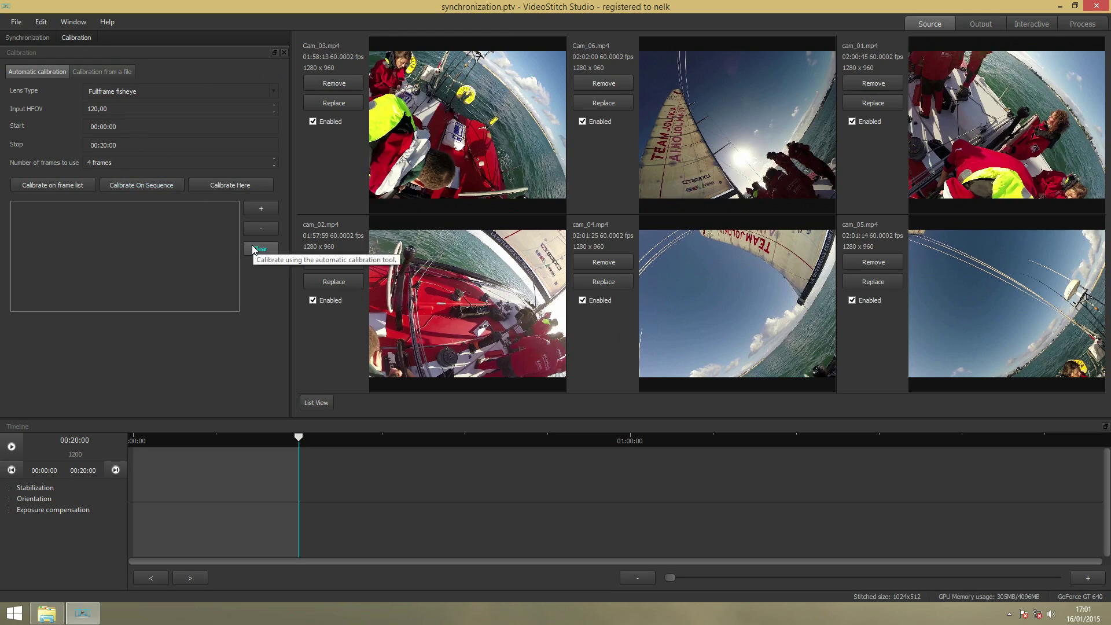
Step: Add frames 2530 and 3808 to the calibration frame list
left_click(420, 437)
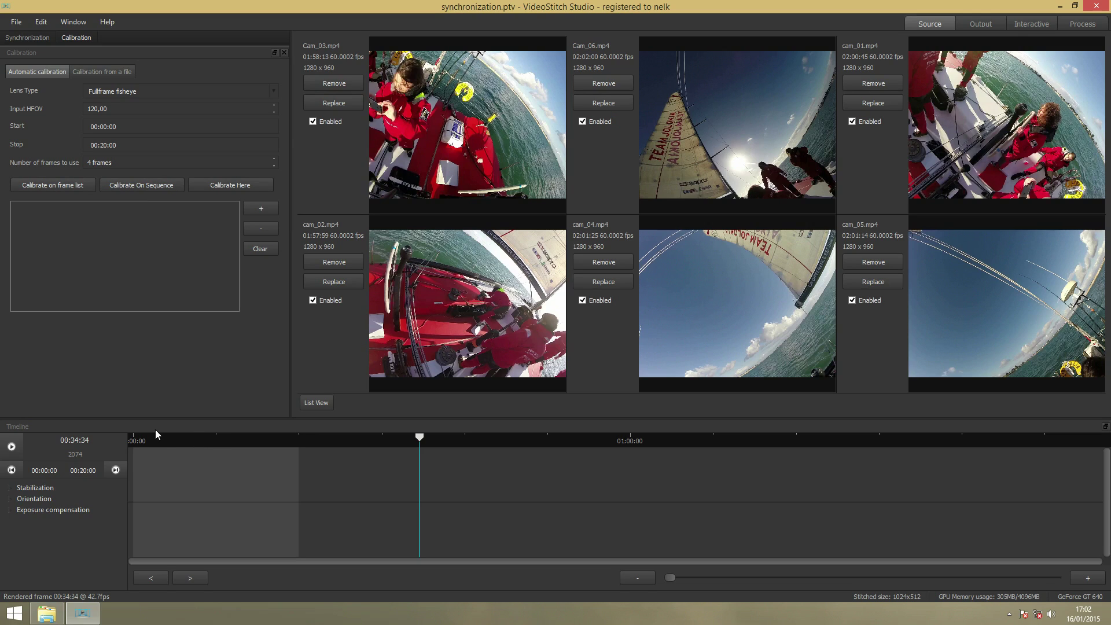
left_click(482, 439)
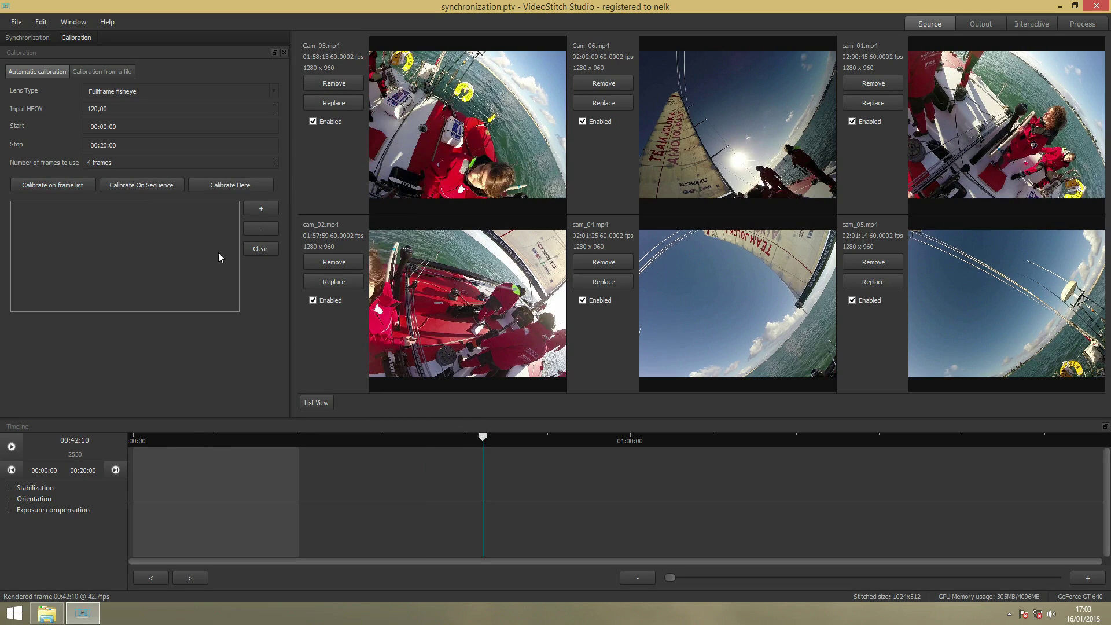
left_click(263, 209)
left_click(659, 441)
left_click(268, 212)
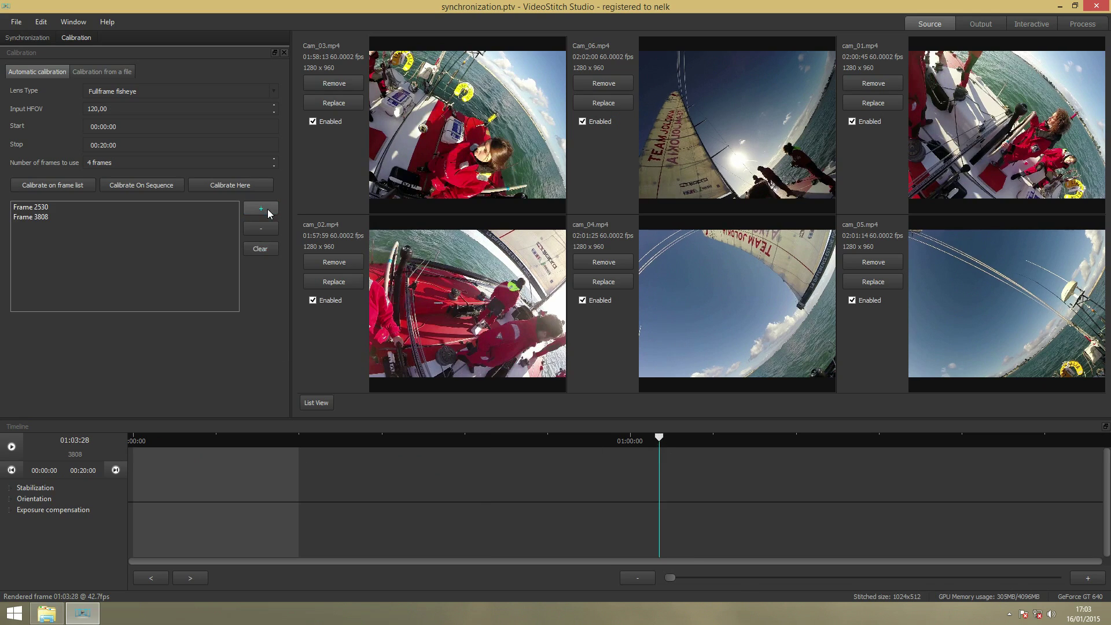
Step: Add frames 6117 and 6758 to the list and calibrate on the listed frames
left_click(835, 439)
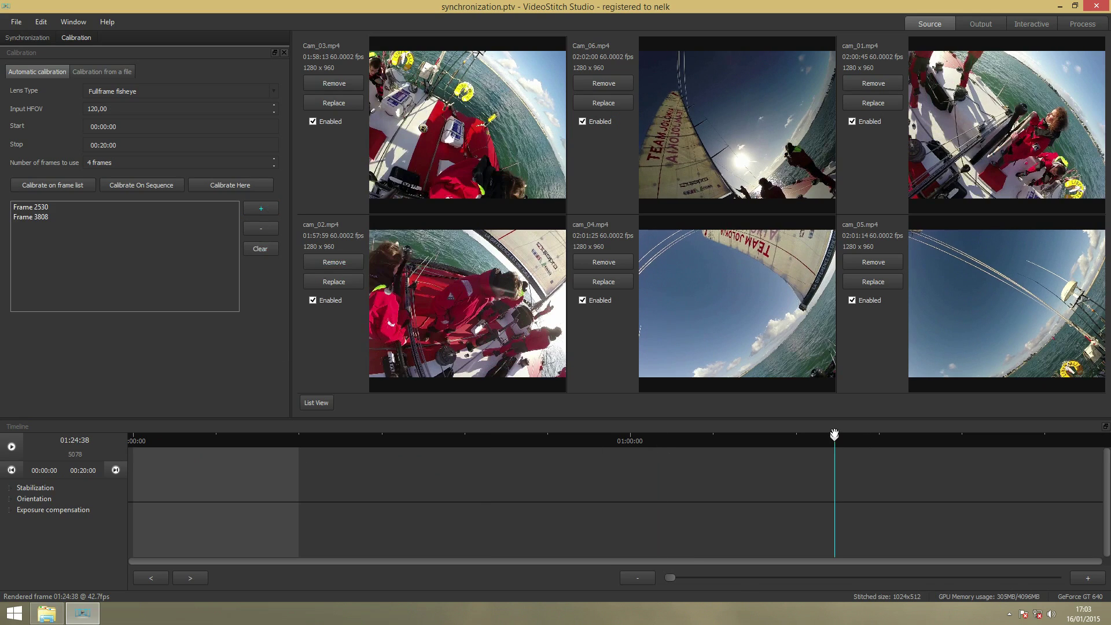
left_click(876, 440)
left_click(978, 439)
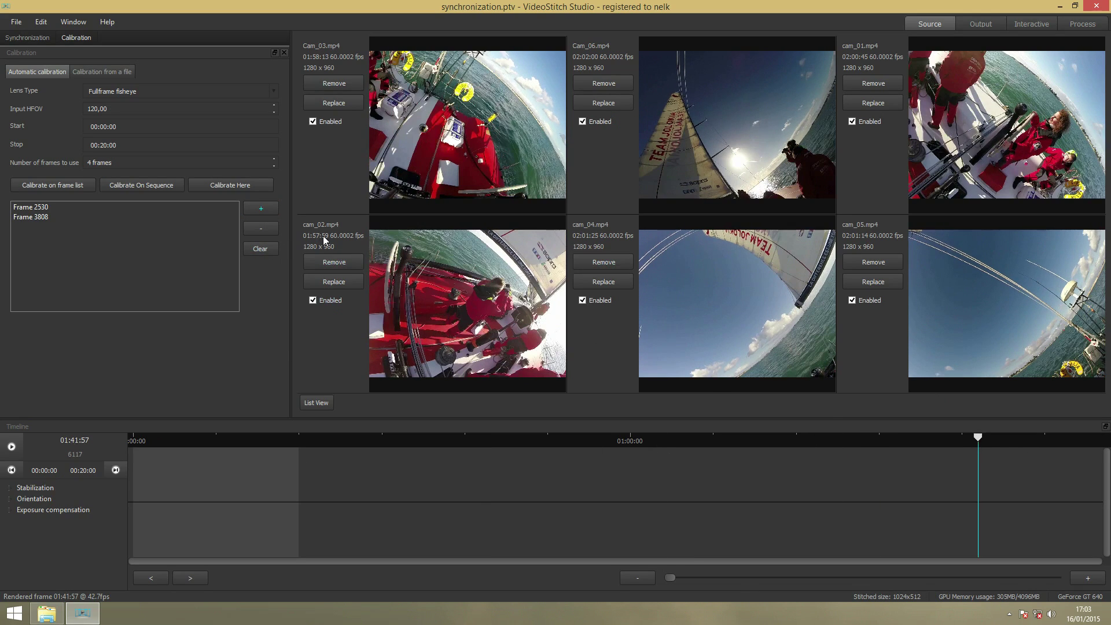
left_click(261, 208)
left_click(1067, 438)
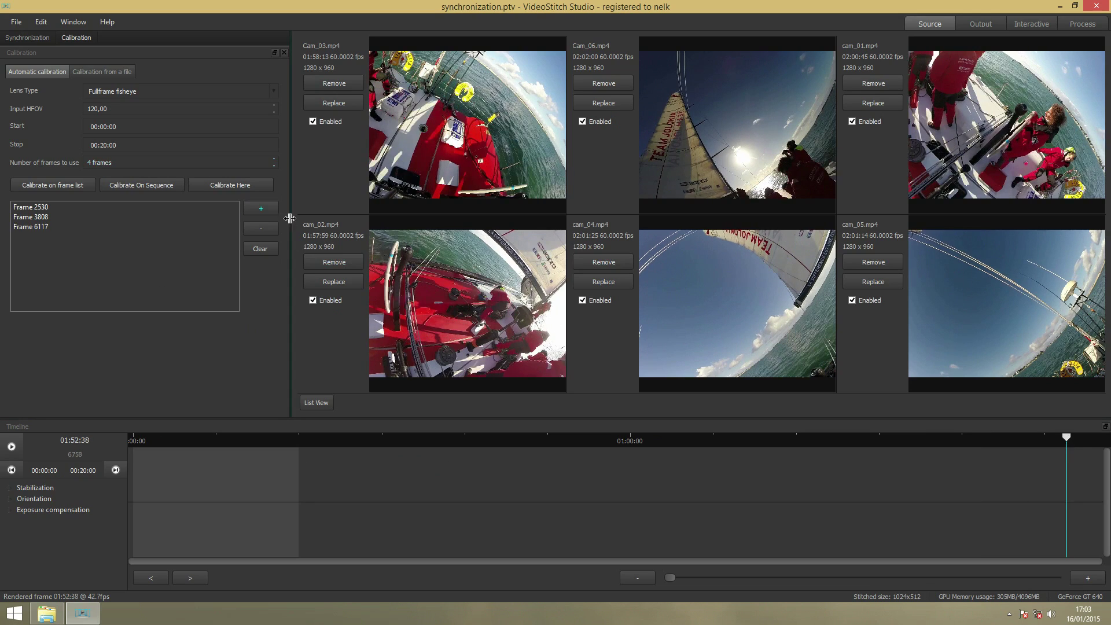
left_click(261, 208)
left_click(54, 185)
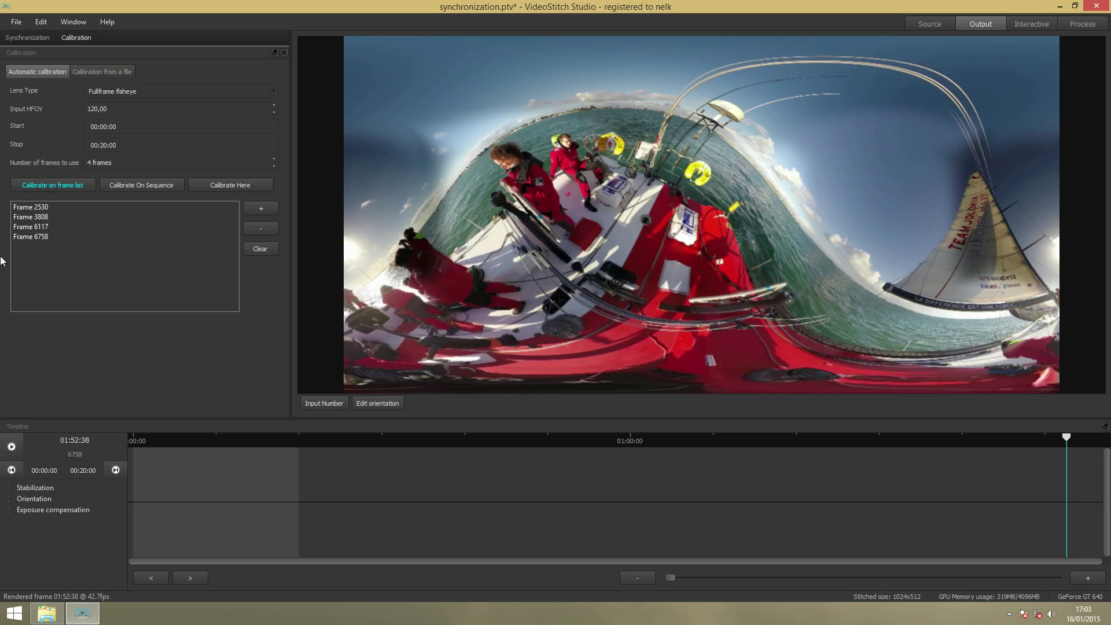
Step: Once calibration finishes and the stitched boat panorama shows, bring up the File menu
left_click(15, 23)
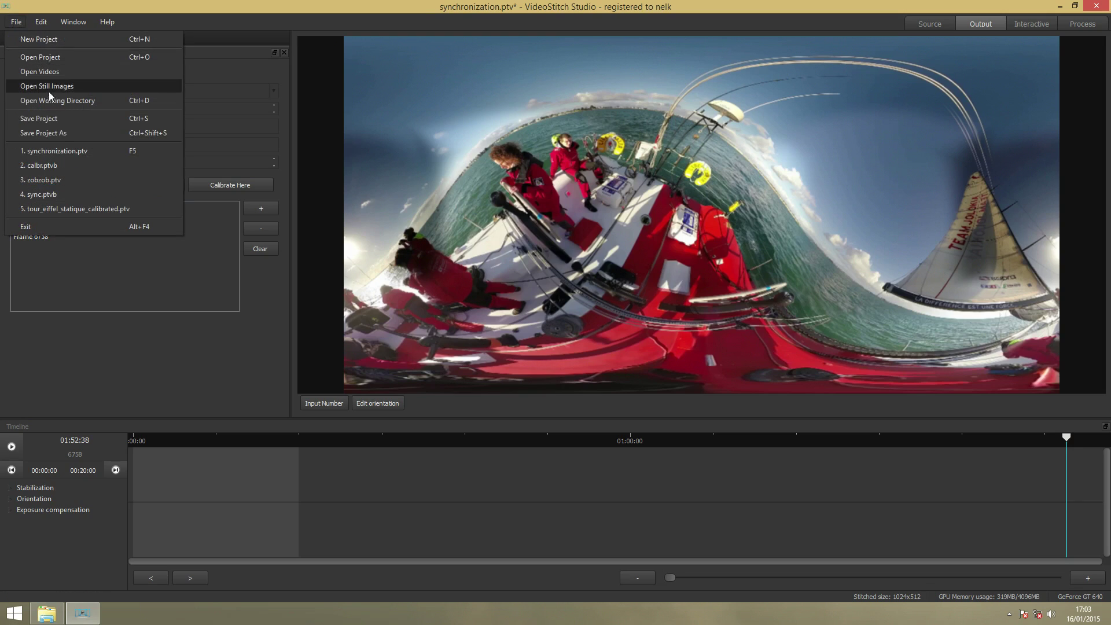
Step: Save the calibrated project as the binary file calibration.ptvb
left_click(69, 133)
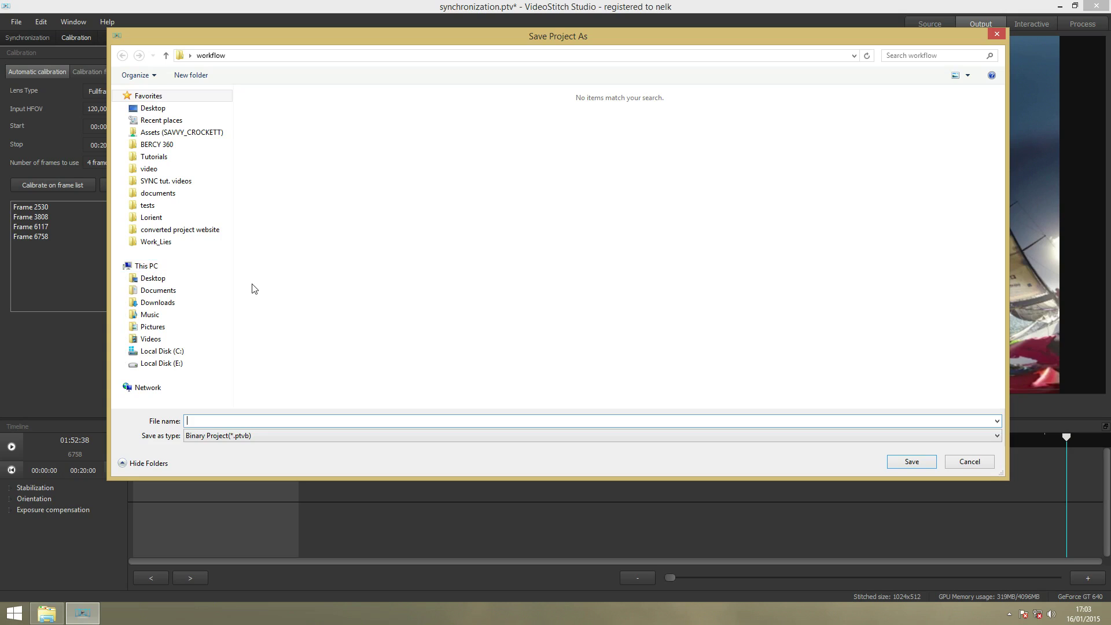
type("calibration")
left_click(919, 462)
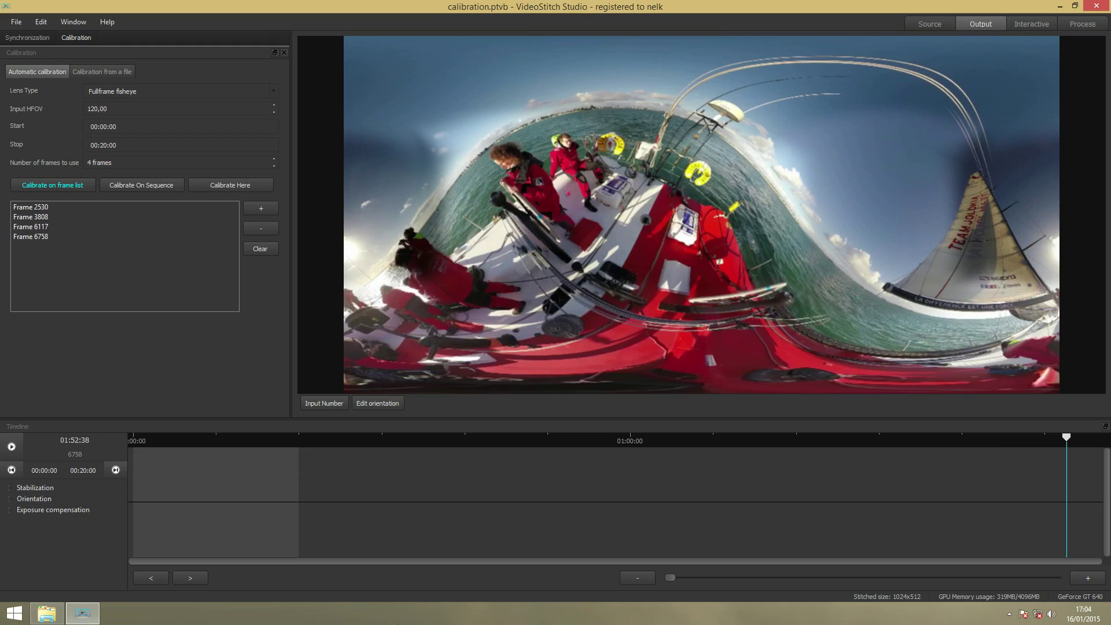
Step: End the range at 01:56:13 and adjust exposure and white balance across the sequence
left_click(65, 24)
left_click(109, 84)
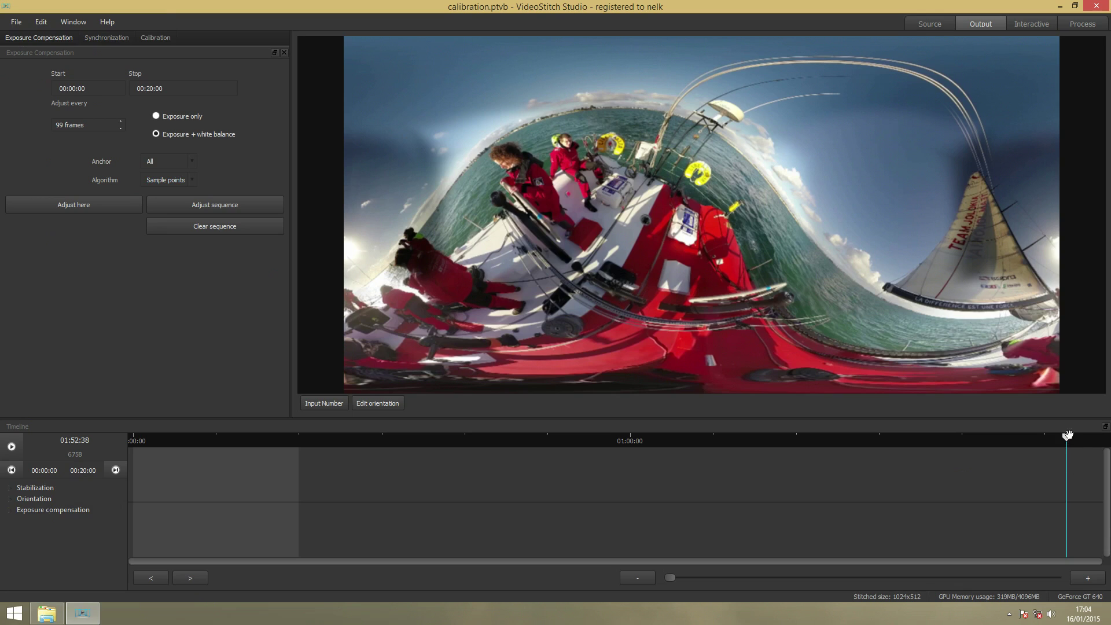
left_click(1100, 441)
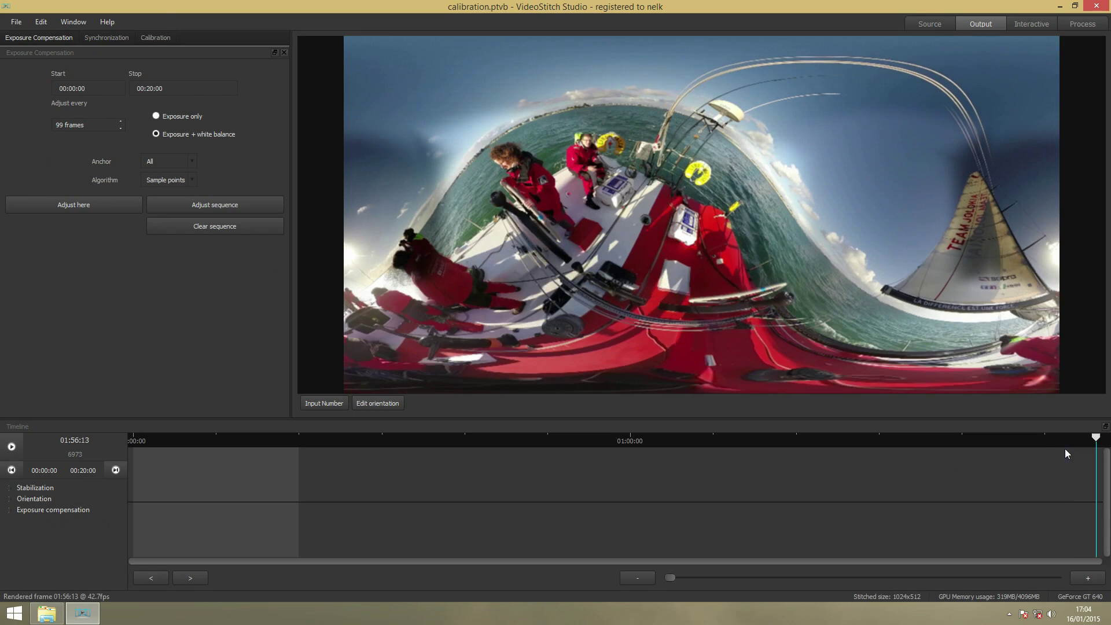
left_click(116, 469)
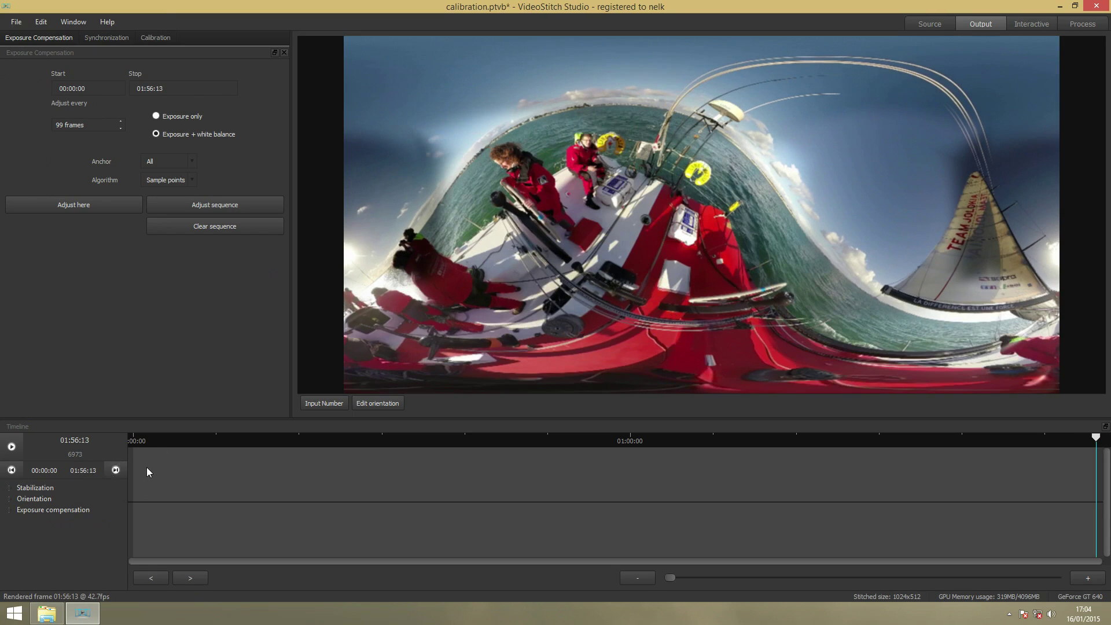
left_click(187, 205)
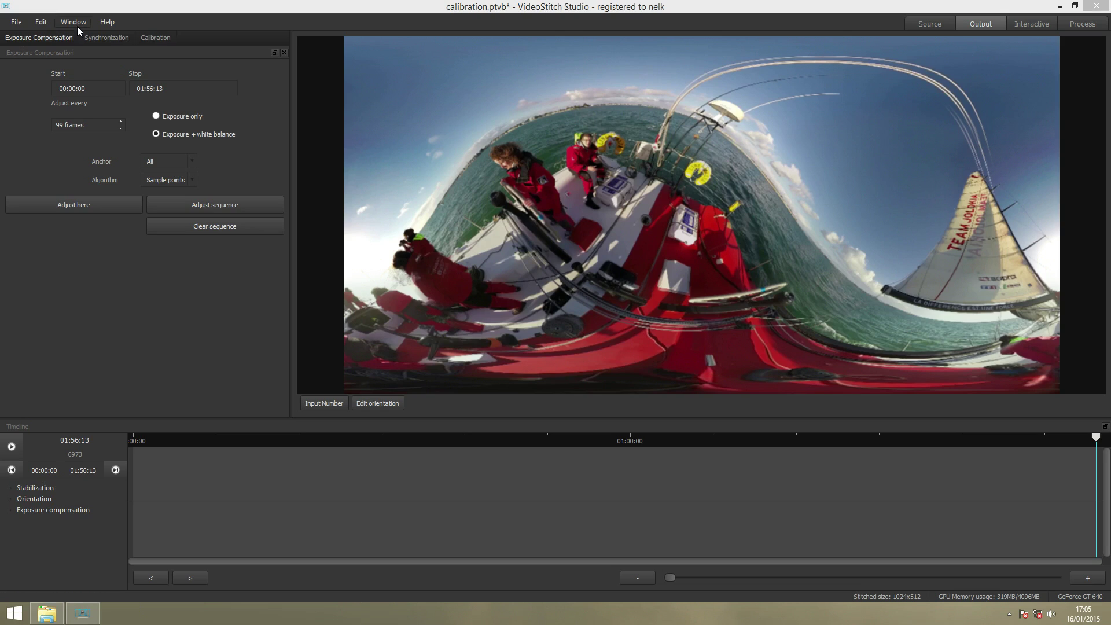
Step: Compute stabilization over 00:00:00–01:56:13 and expand the yaw, roll and pitch curves on the timeline
left_click(75, 27)
left_click(76, 69)
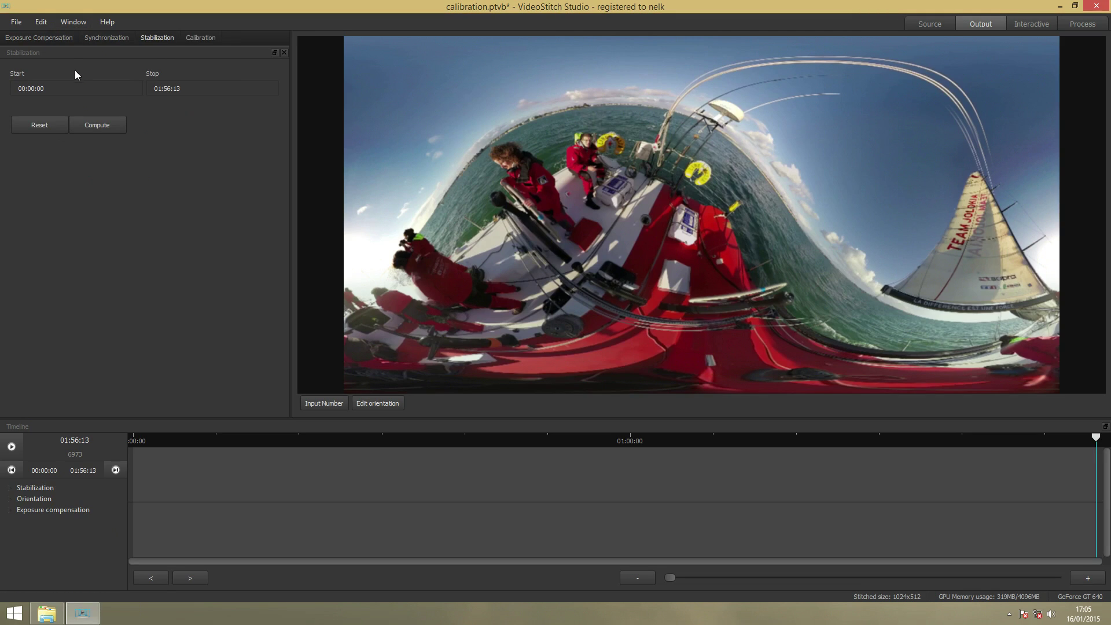
left_click(70, 87)
left_click(105, 129)
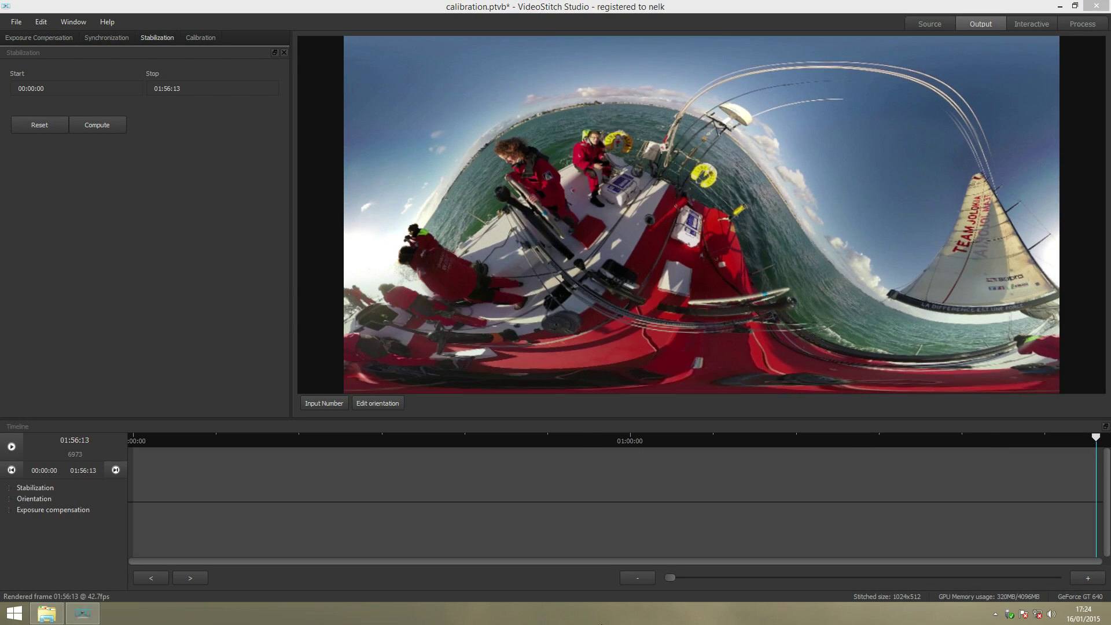
left_click(15, 489)
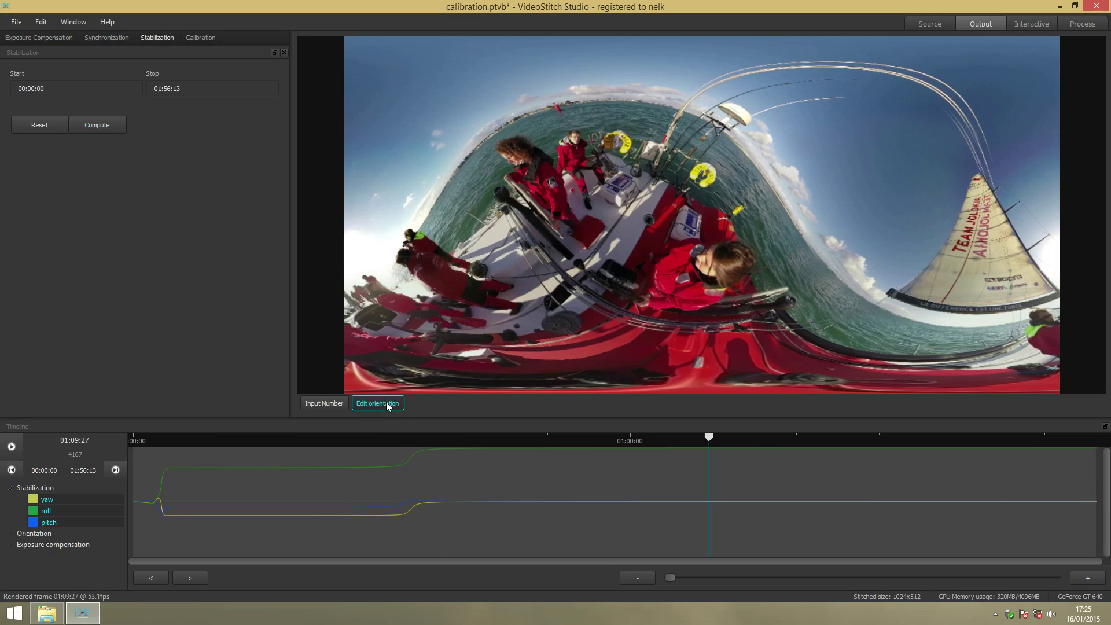
Step: Enable orientation editing and close the stabilization, calibration, synchronization and exposure compensation panels
left_click(388, 407)
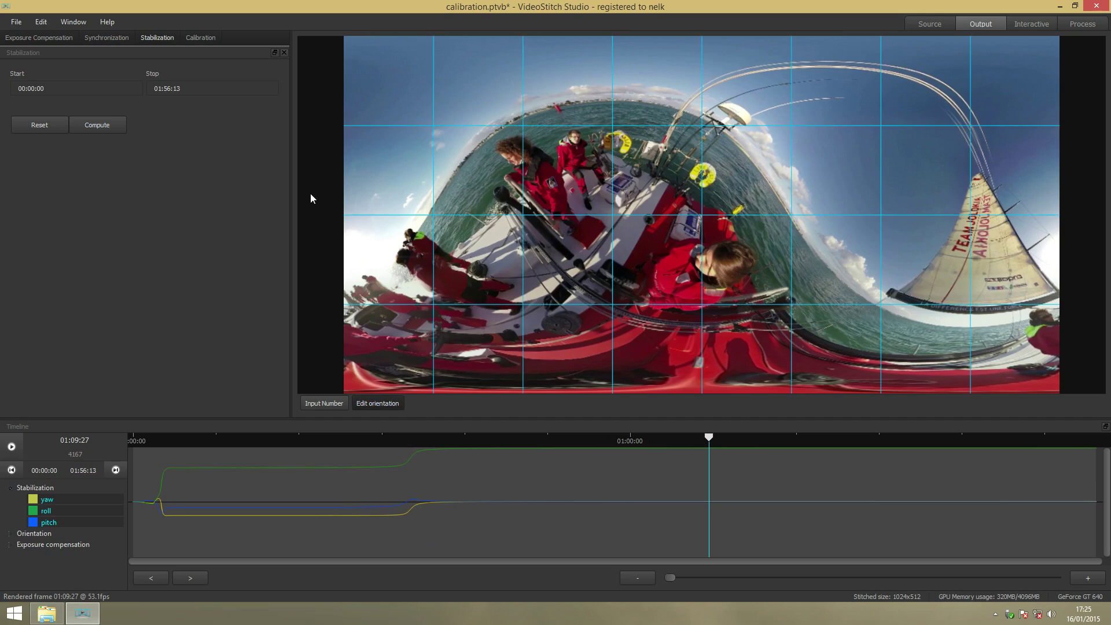
left_click(283, 52)
left_click(283, 52)
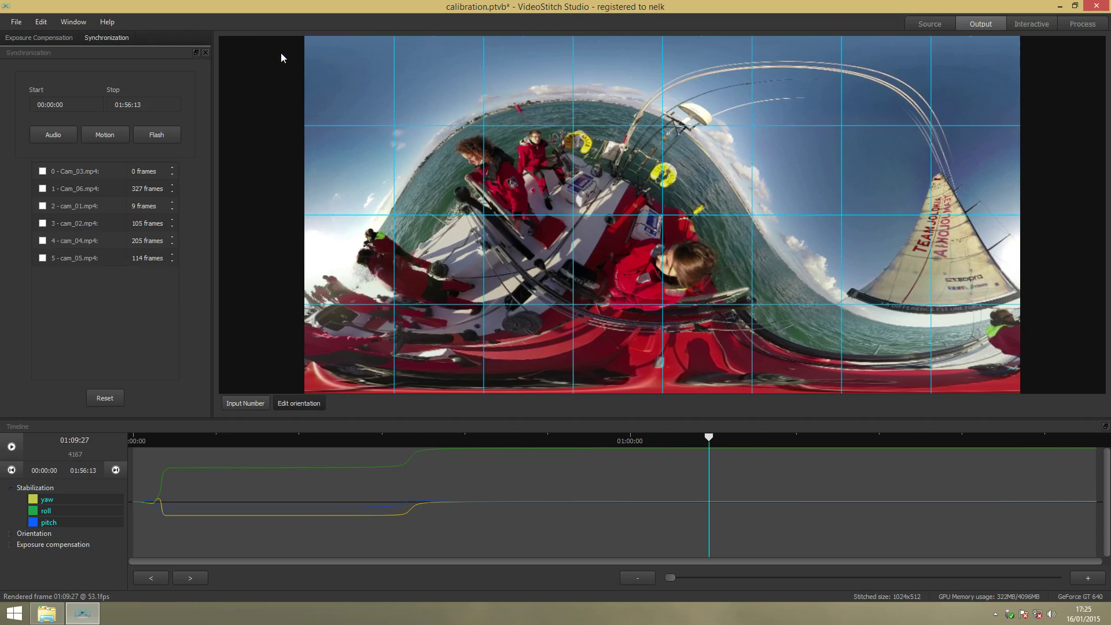
left_click(204, 52)
left_click(205, 52)
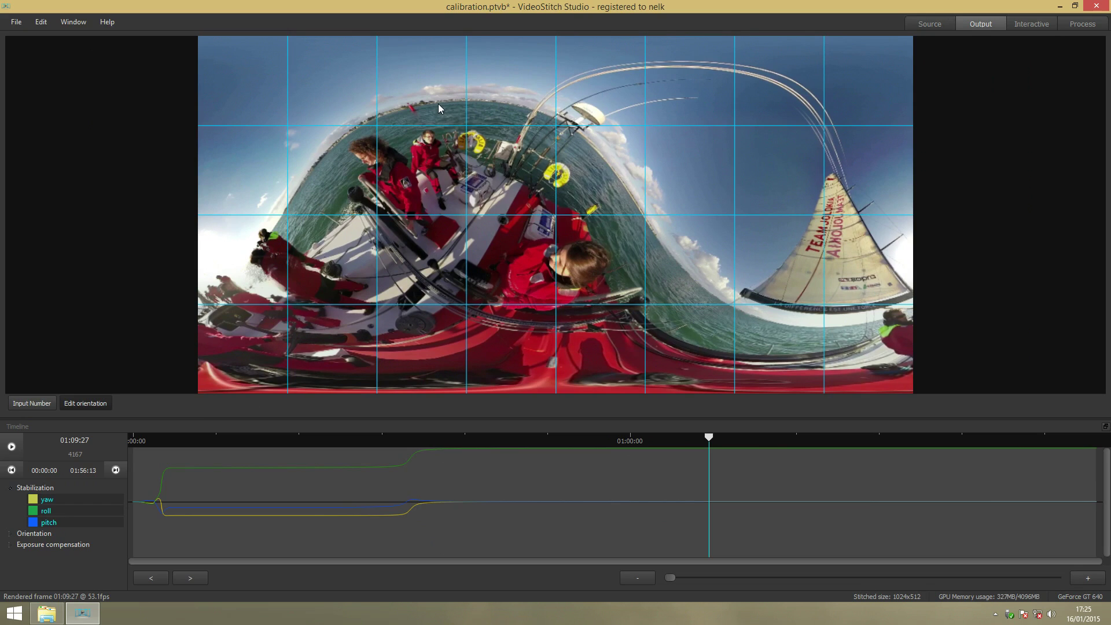
Step: Drag the preview to level the panorama's horizon
left_click_drag(439, 105, 446, 221)
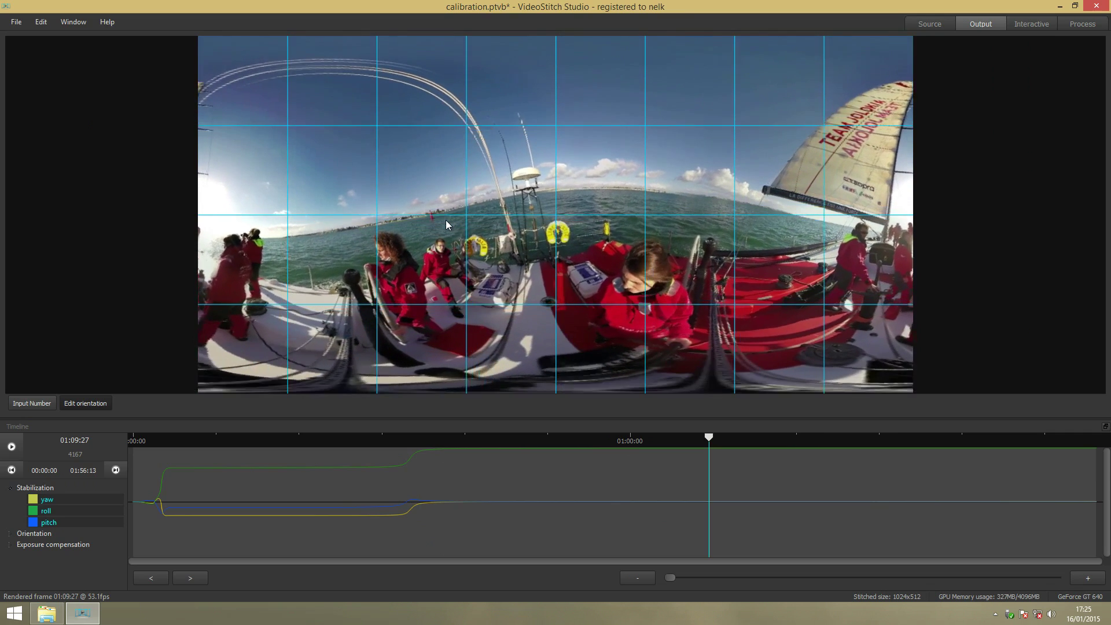
left_click_drag(680, 196, 688, 209)
left_click_drag(519, 199, 542, 226)
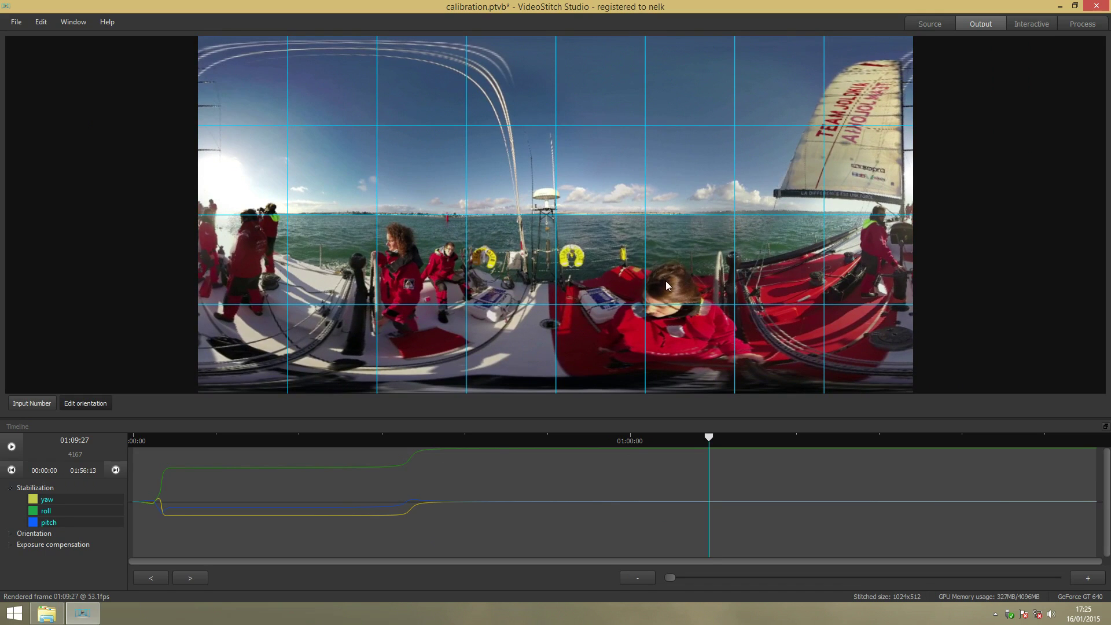
Step: During playback, add a Global orientation keyframe at 01:14:46, pause at 01:23:13, then disable orientation editing
key("space")
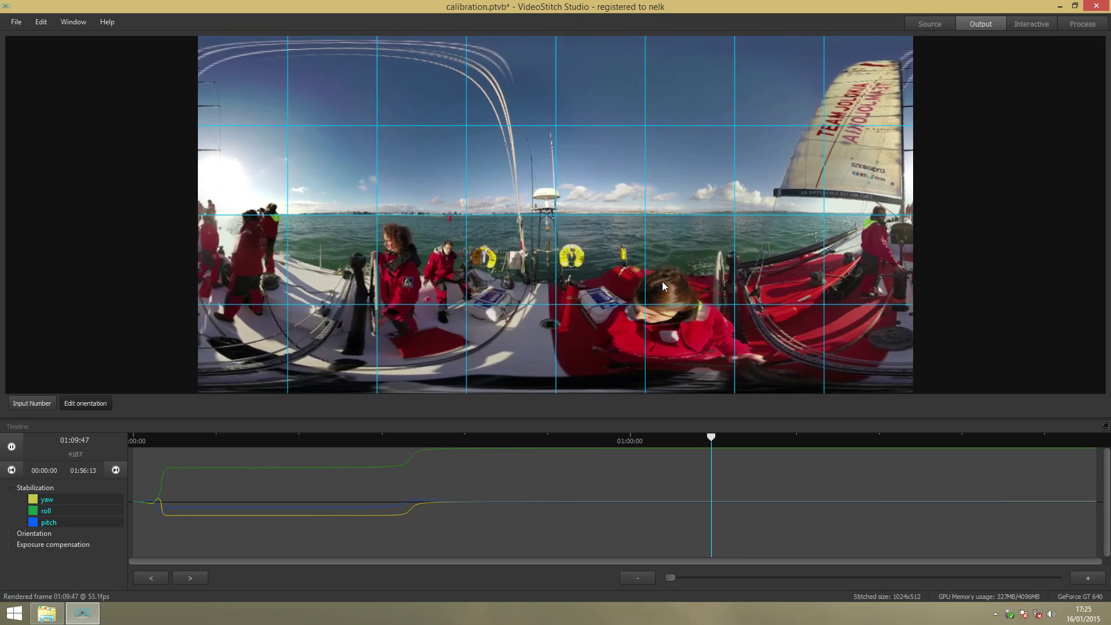
left_click(49, 490)
left_click(29, 499)
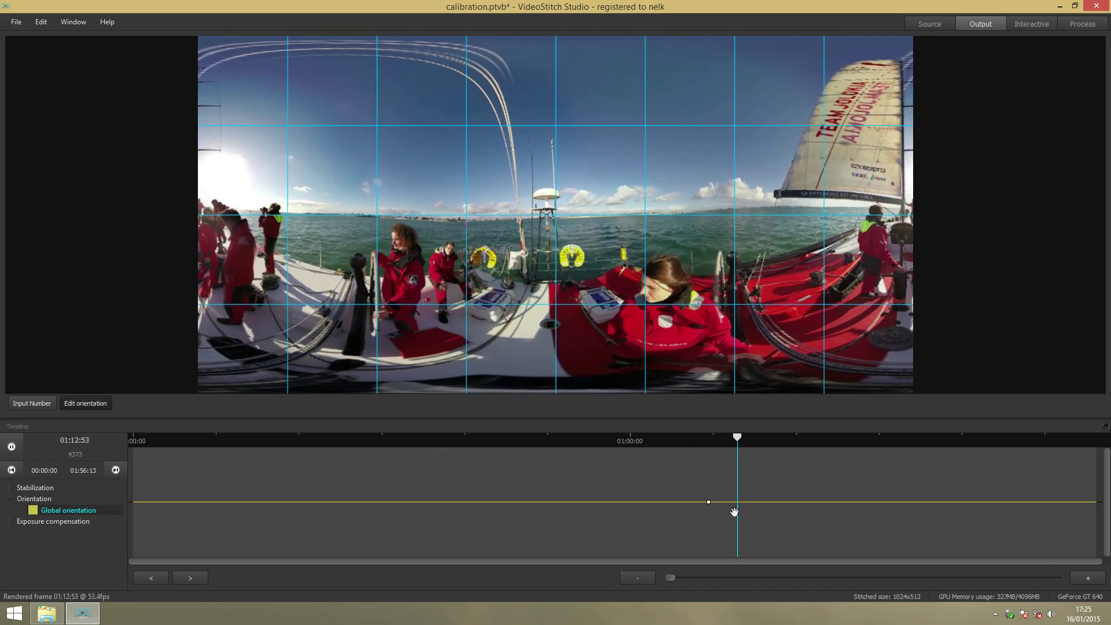
key("space")
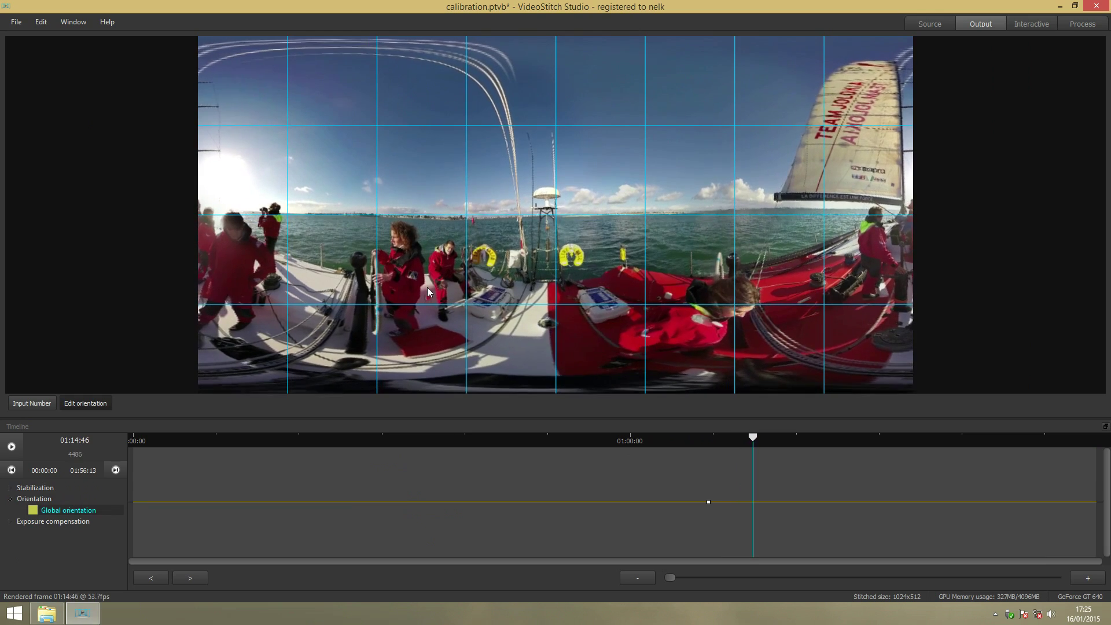
left_click_drag(427, 287, 427, 284)
key("space")
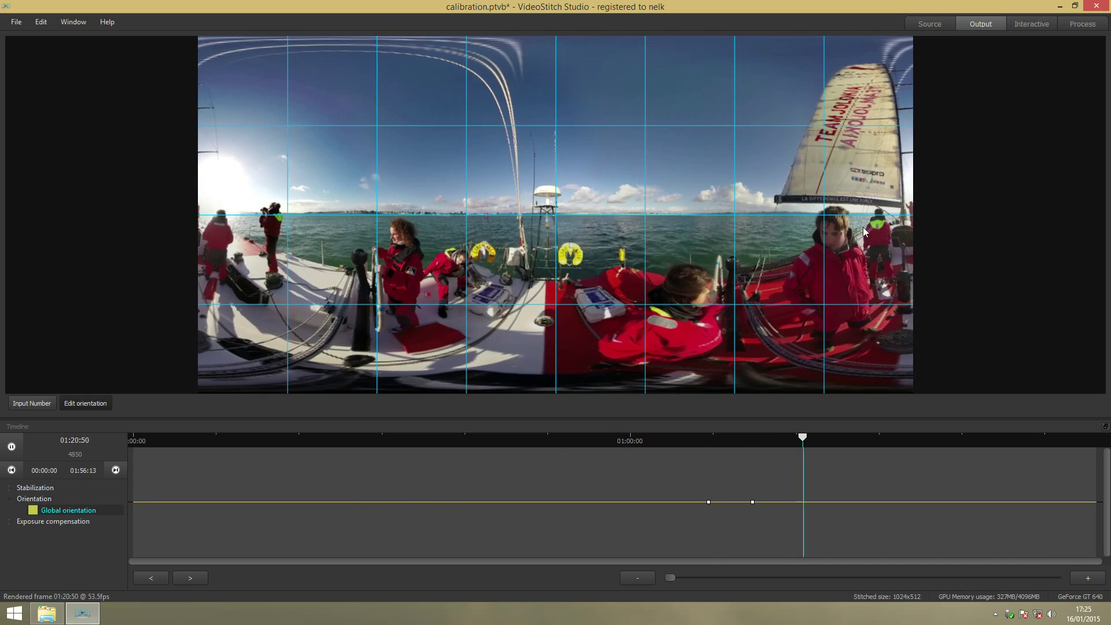
key("space")
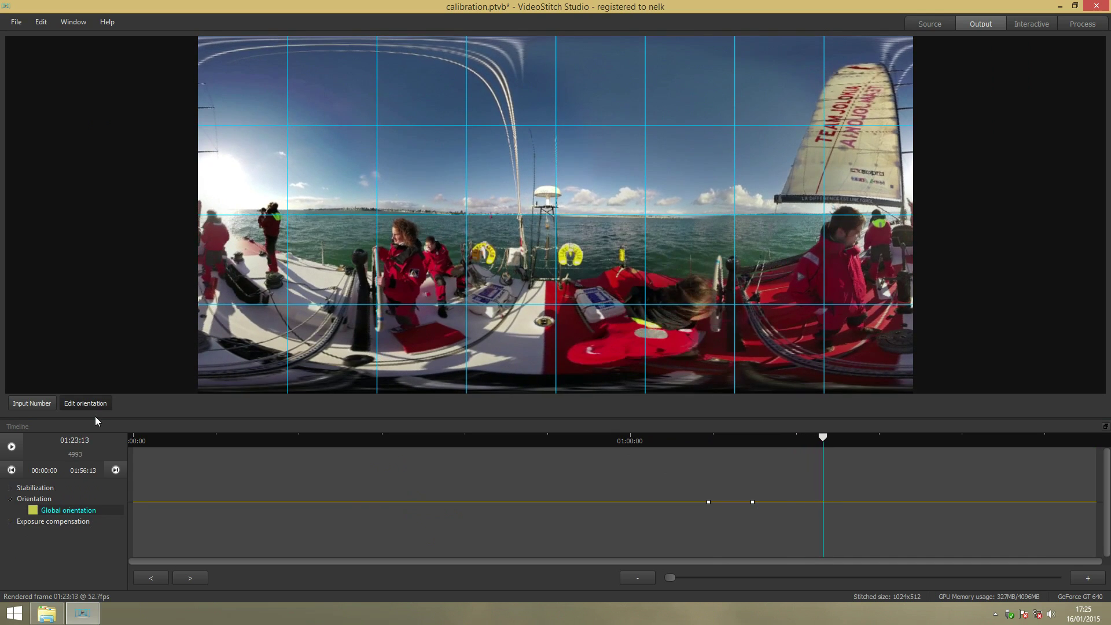
left_click(90, 404)
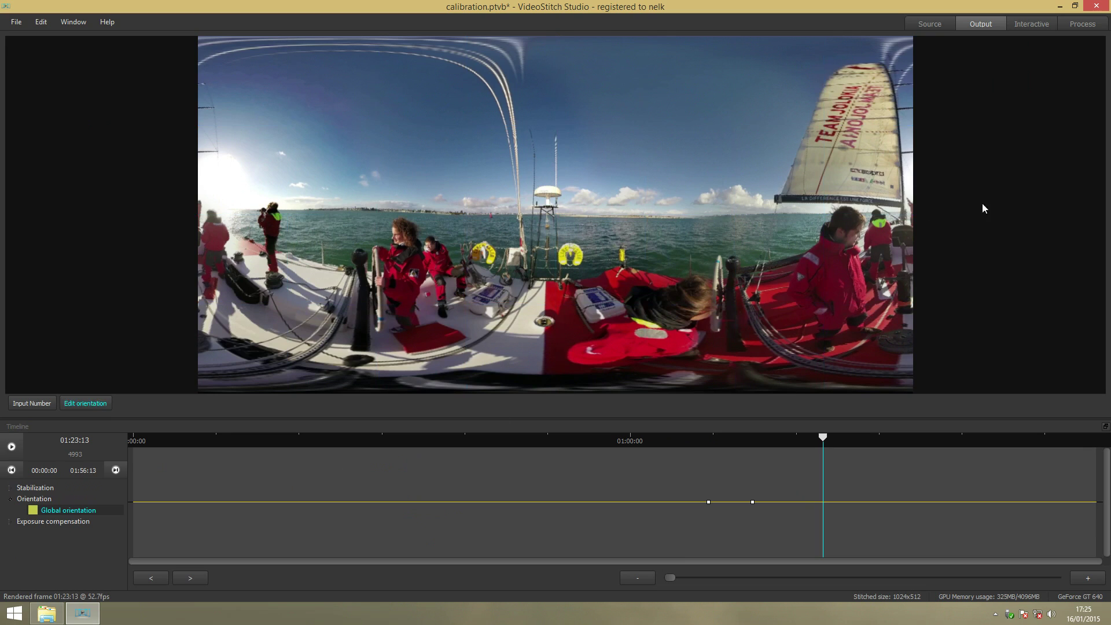
Step: Switch to the interactive 360° preview and play the levelled footage, pausing at 01:34:26
left_click(1084, 25)
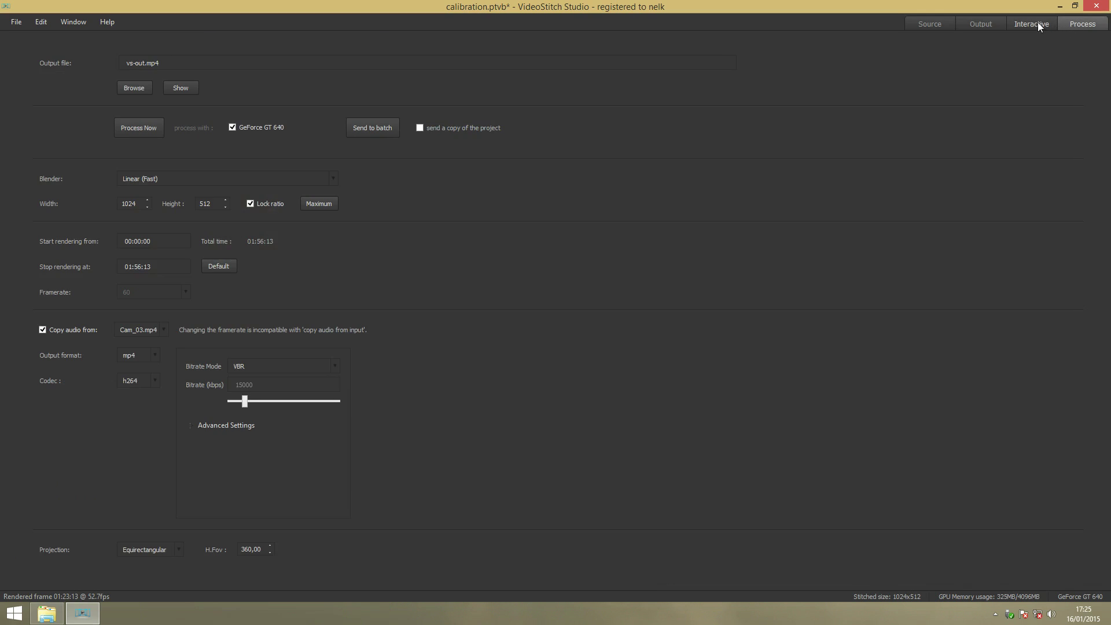
left_click(1023, 22)
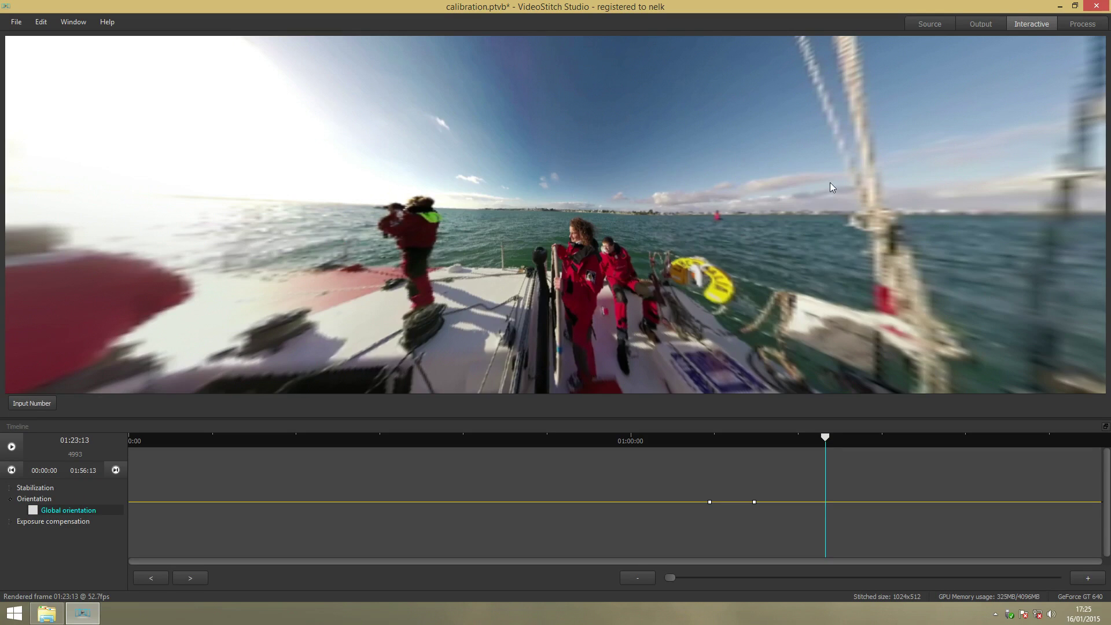
key("space")
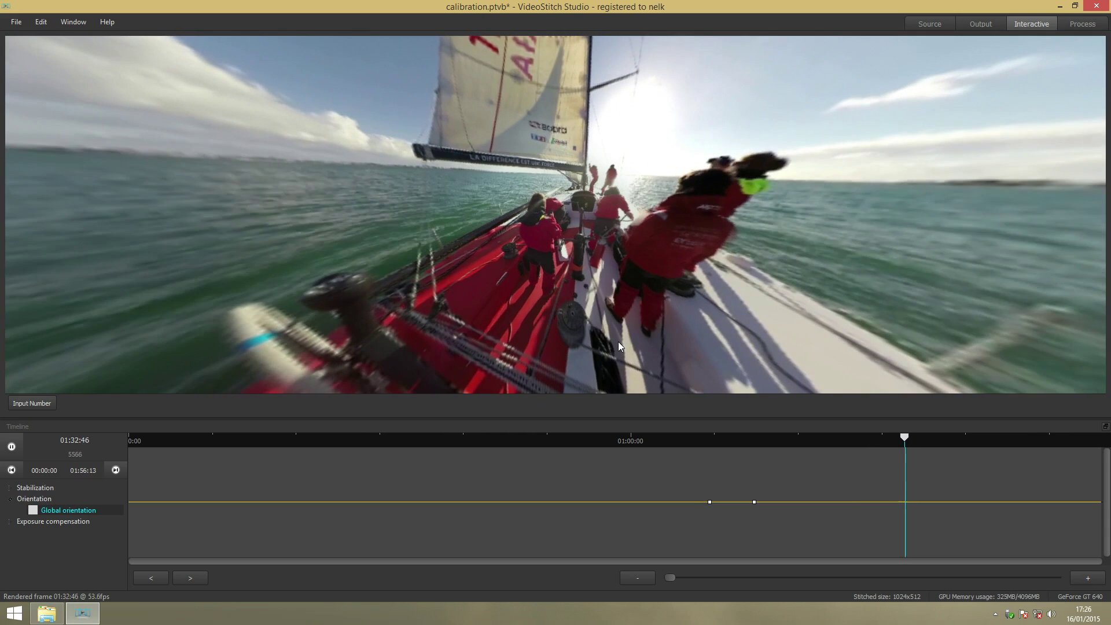
key("space")
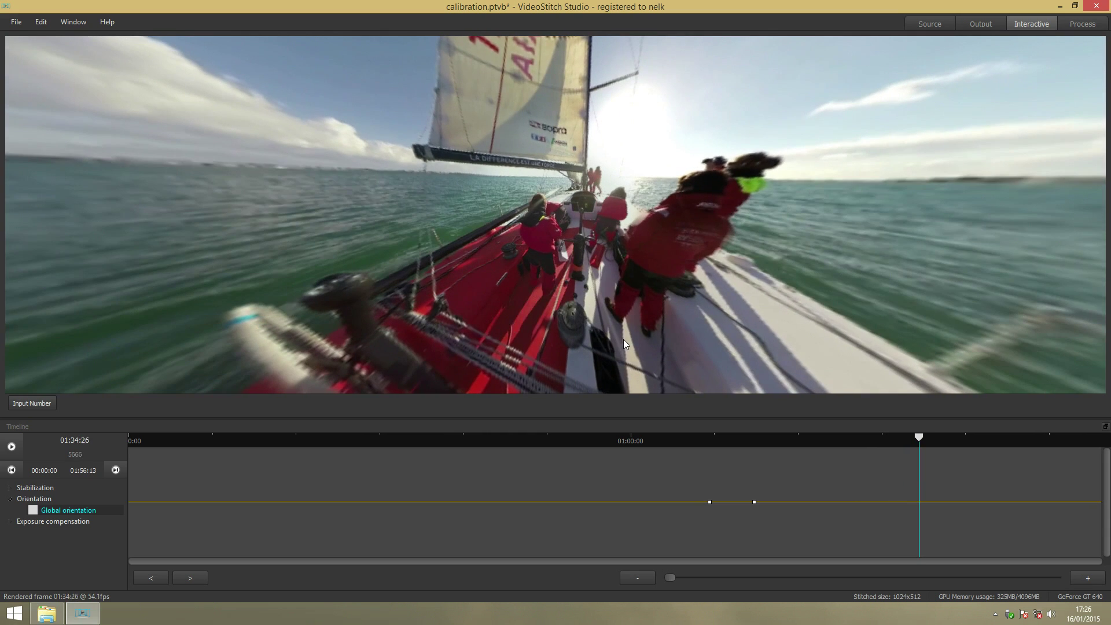
Step: Open the render settings and check the vs-out.mp4 output path without changing it
left_click(1083, 24)
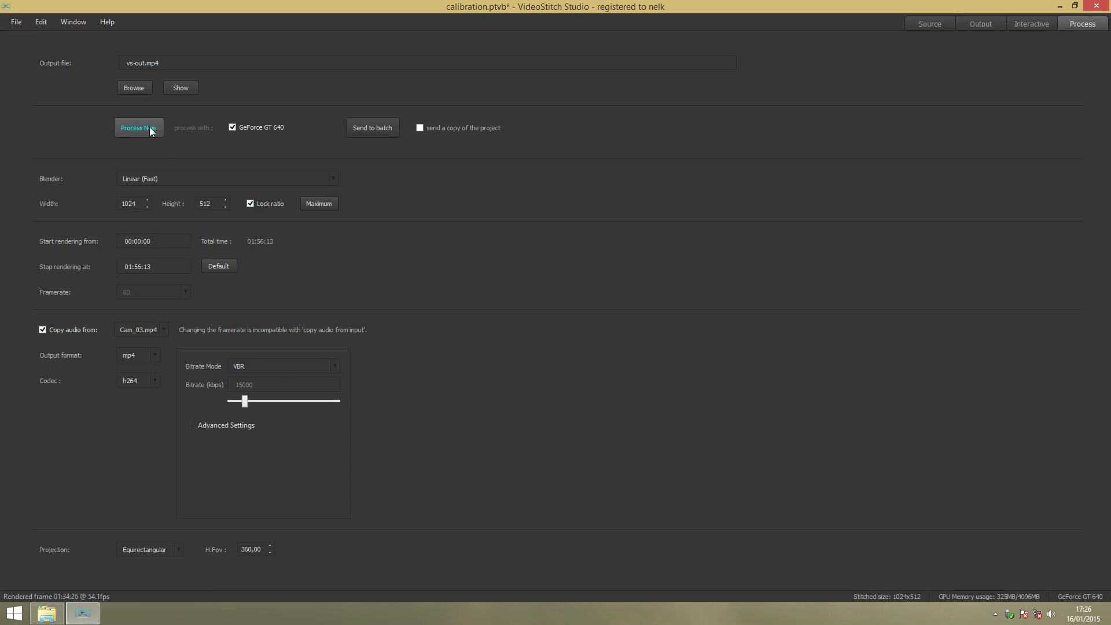
left_click(134, 87)
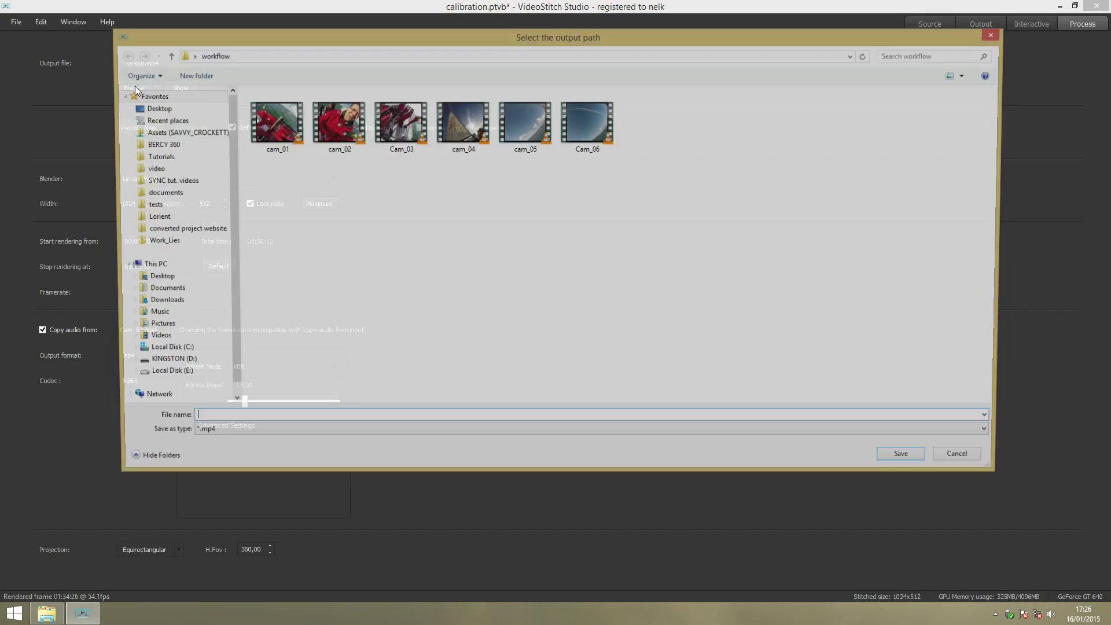
left_click(991, 36)
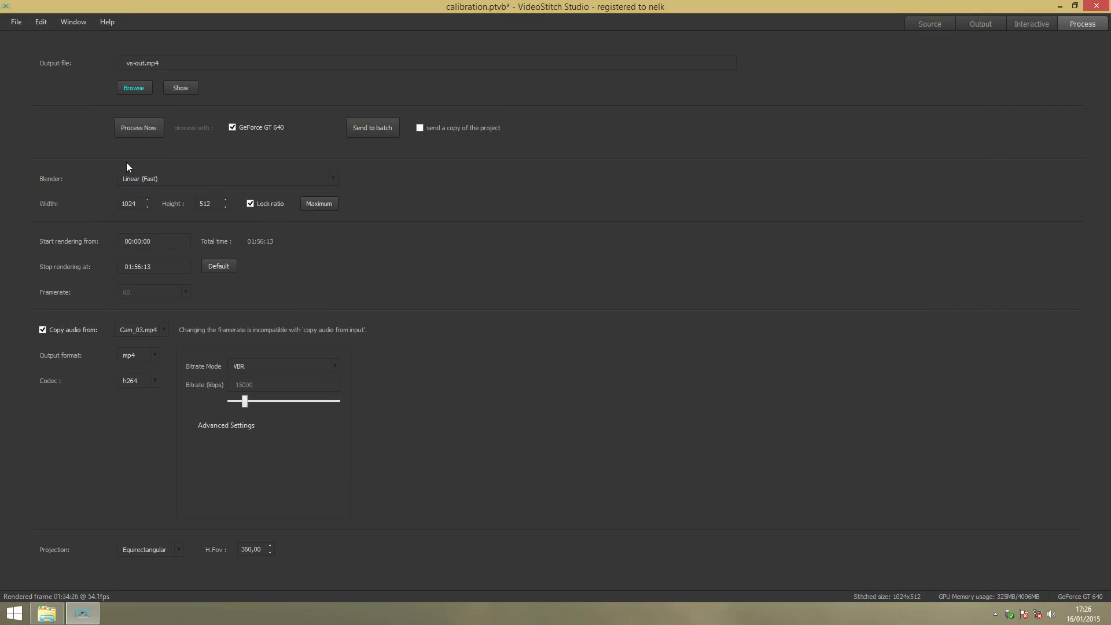